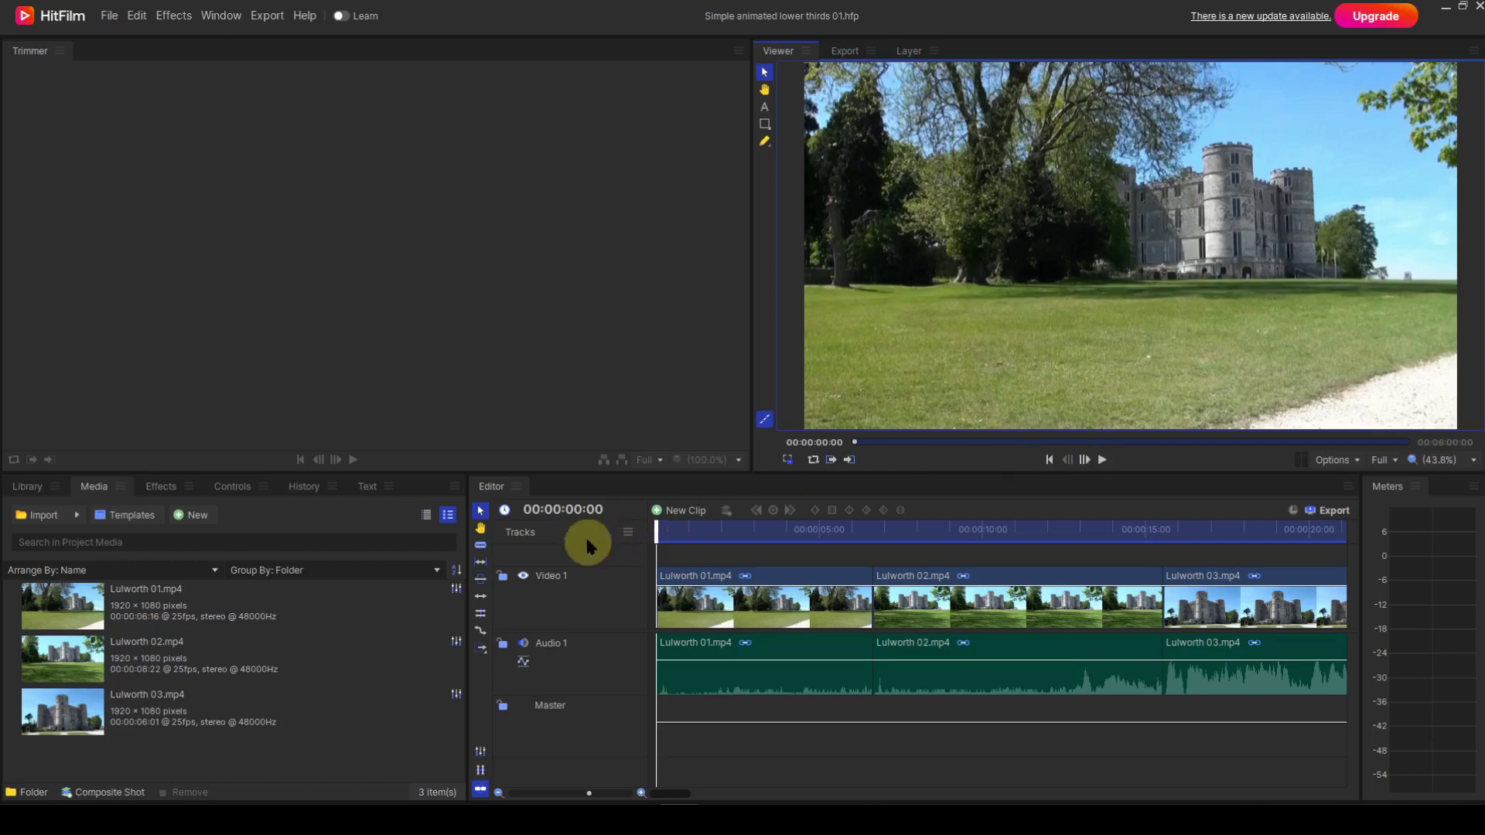
Move the playhead to 00:00:08:00 to show the second castle shot, Lulworth 02.
left_click(569, 512)
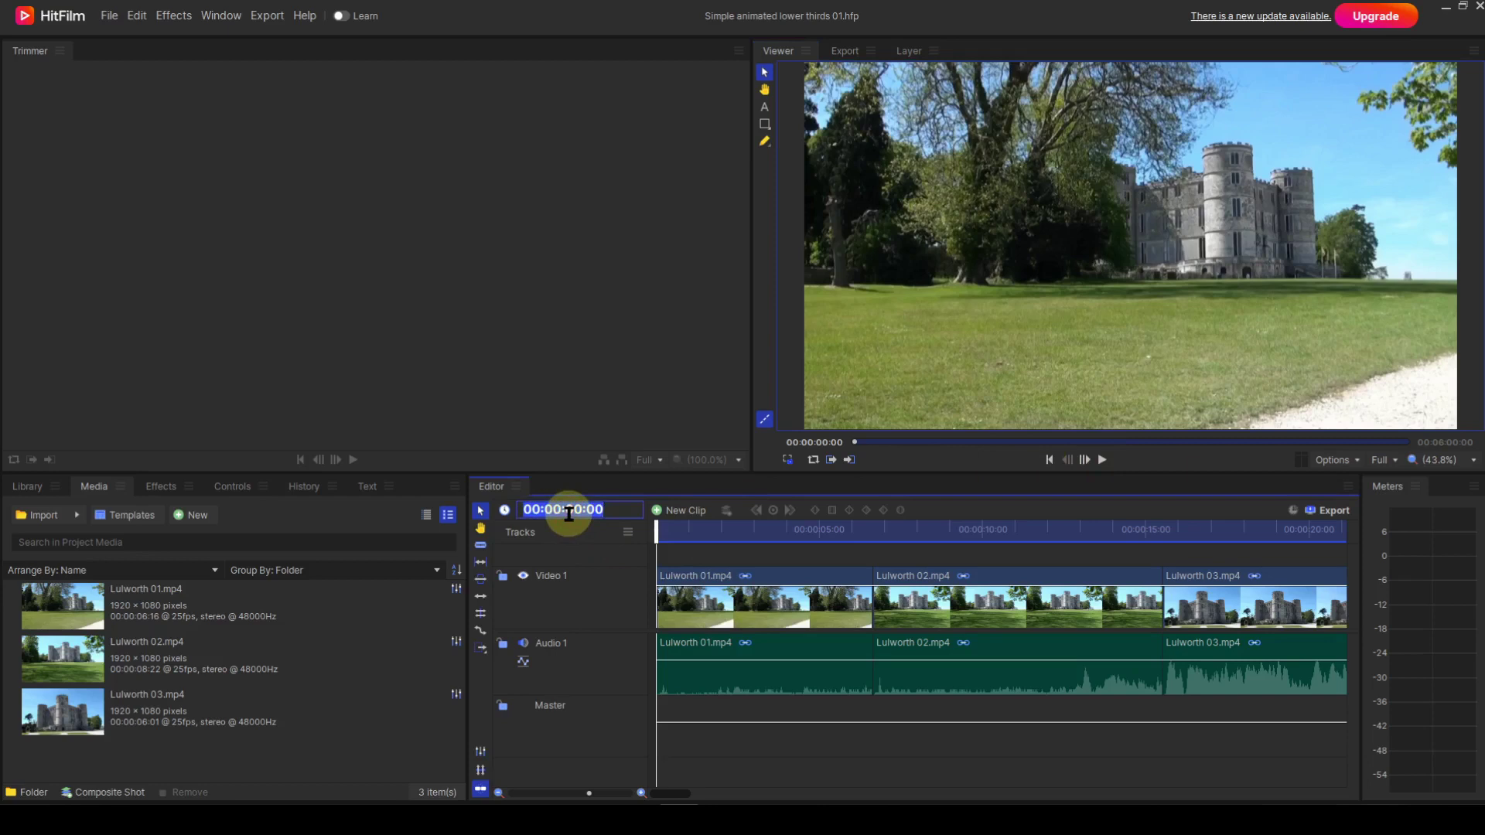
type("9")
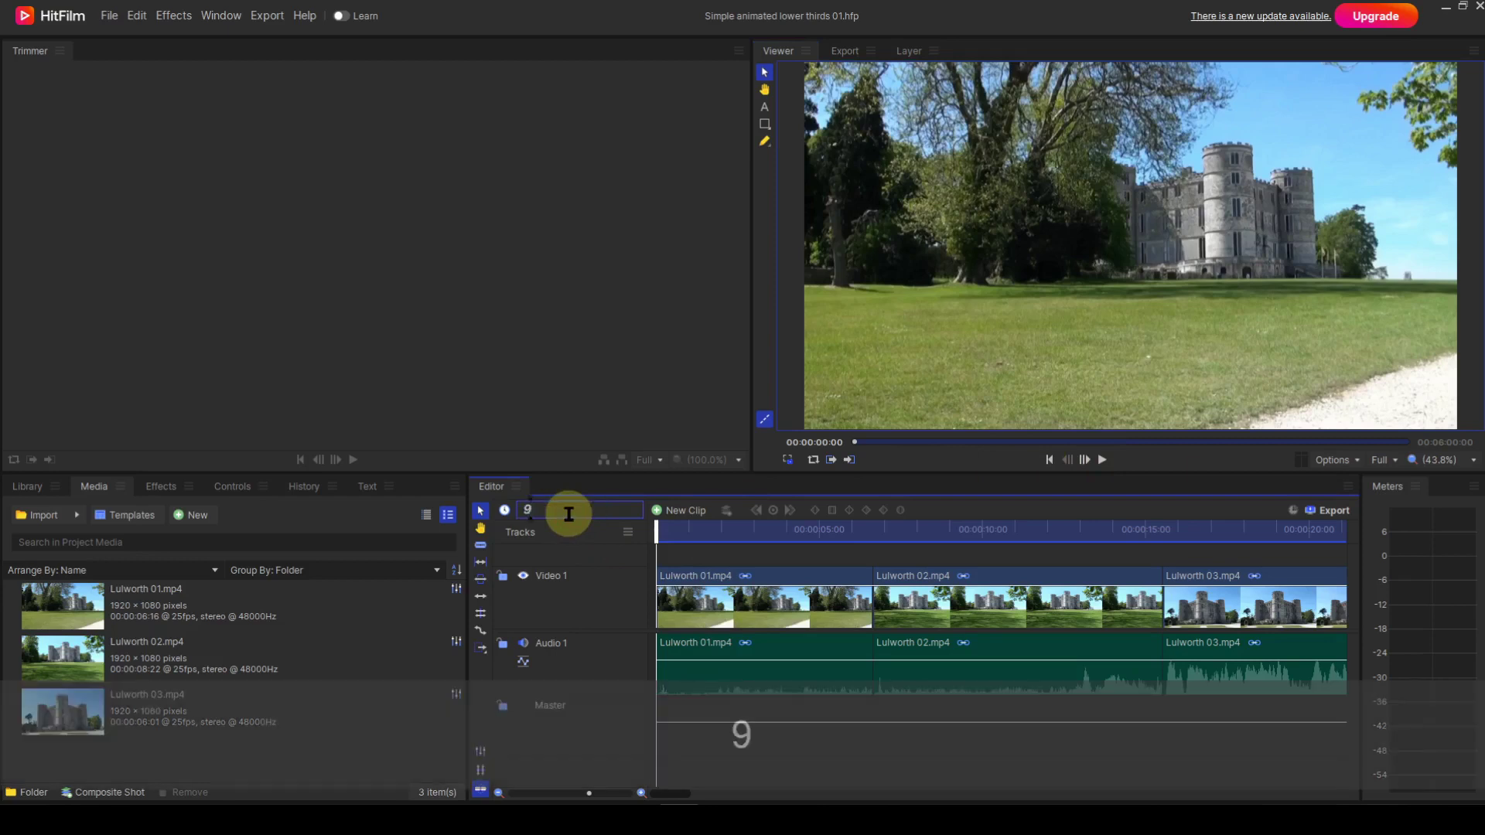
key("BackSpace")
type("8.")
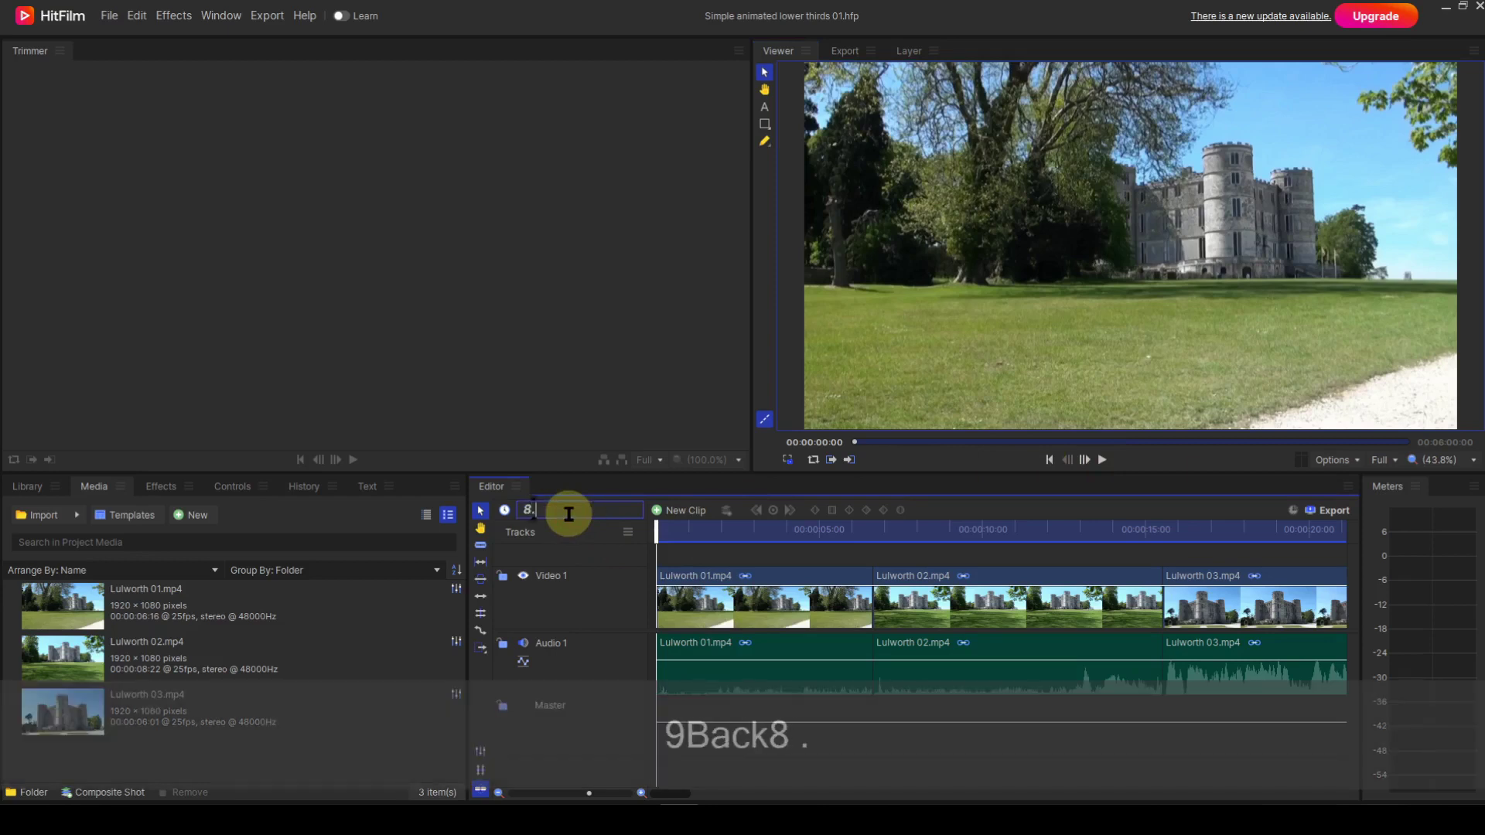
type("00")
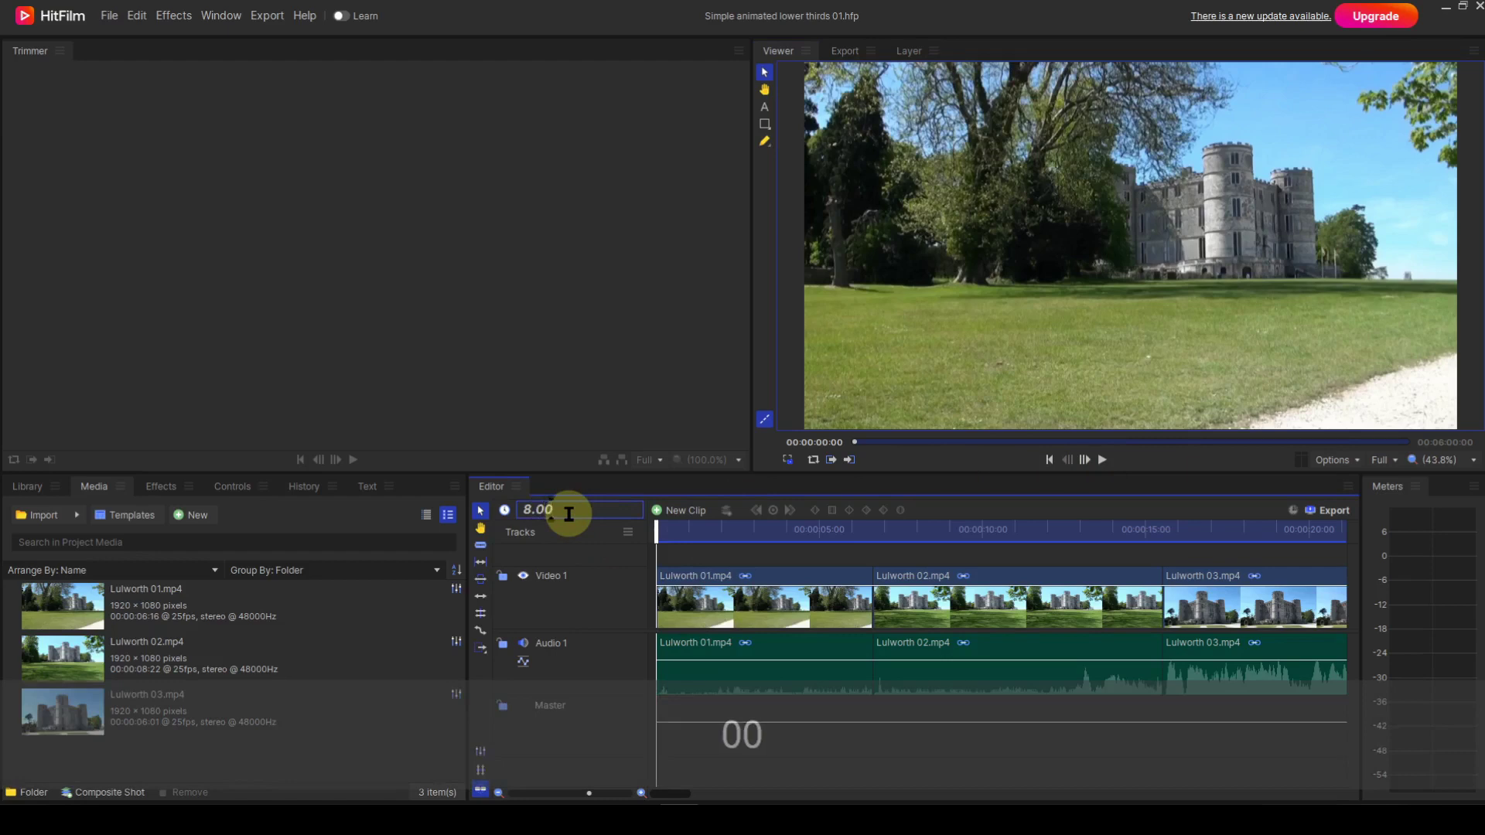
key("Return")
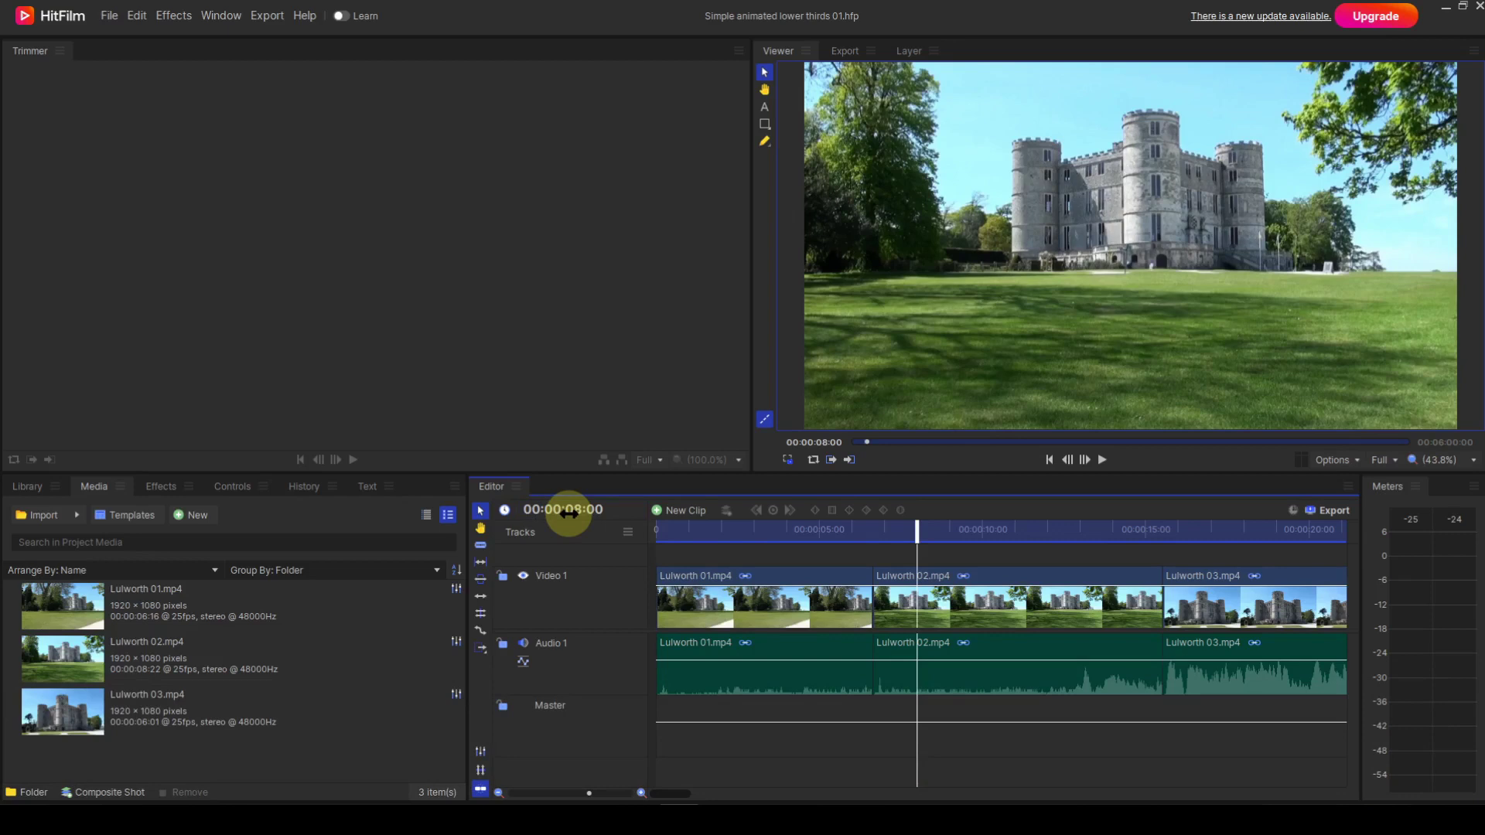
Add a text layer low in the frame at 8 seconds reading 'Lulworth Castle'.
left_click(764, 107)
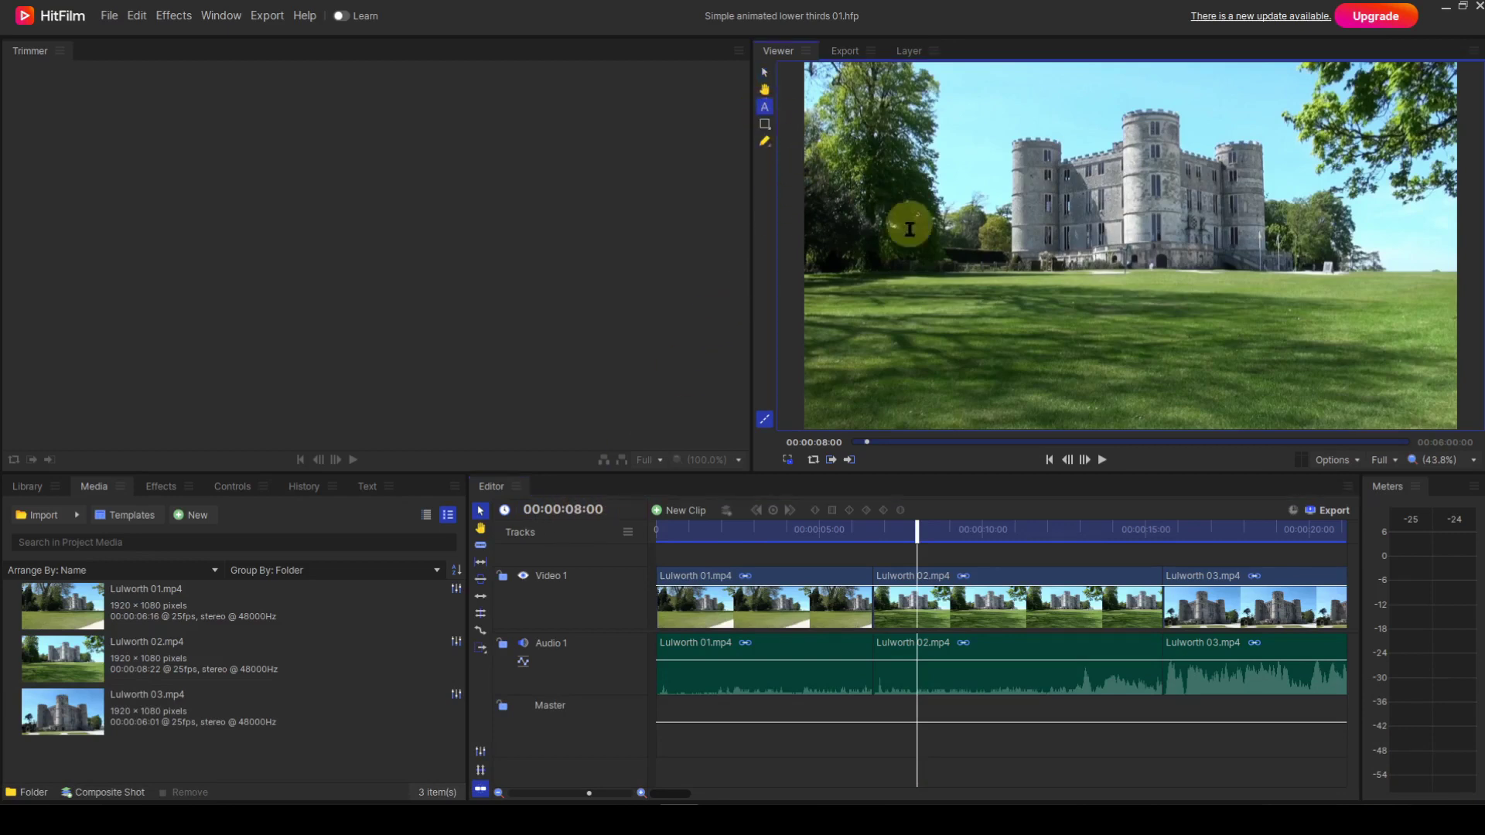
left_click(983, 379)
type("Lul")
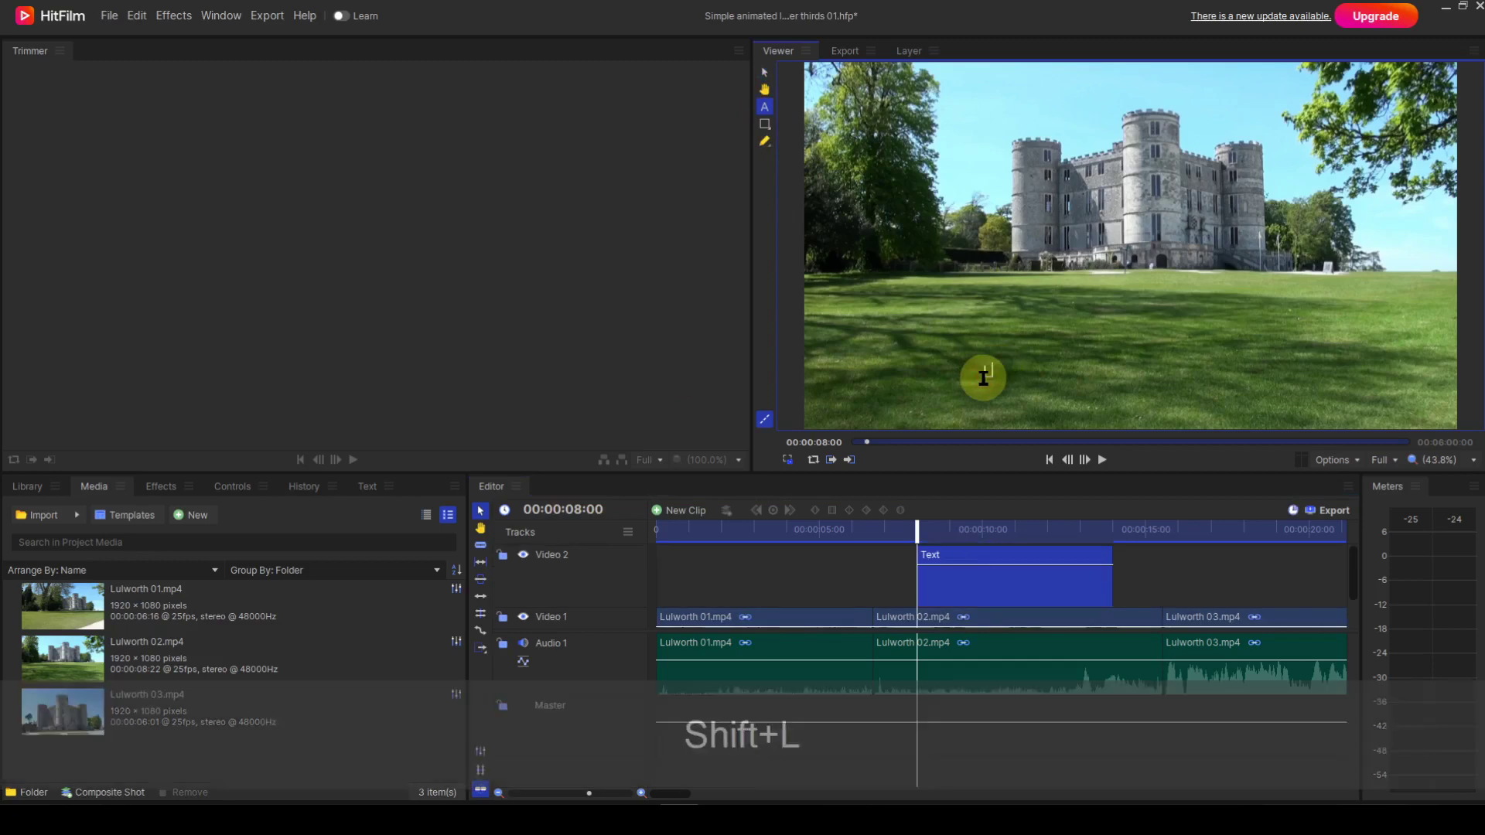
type("w")
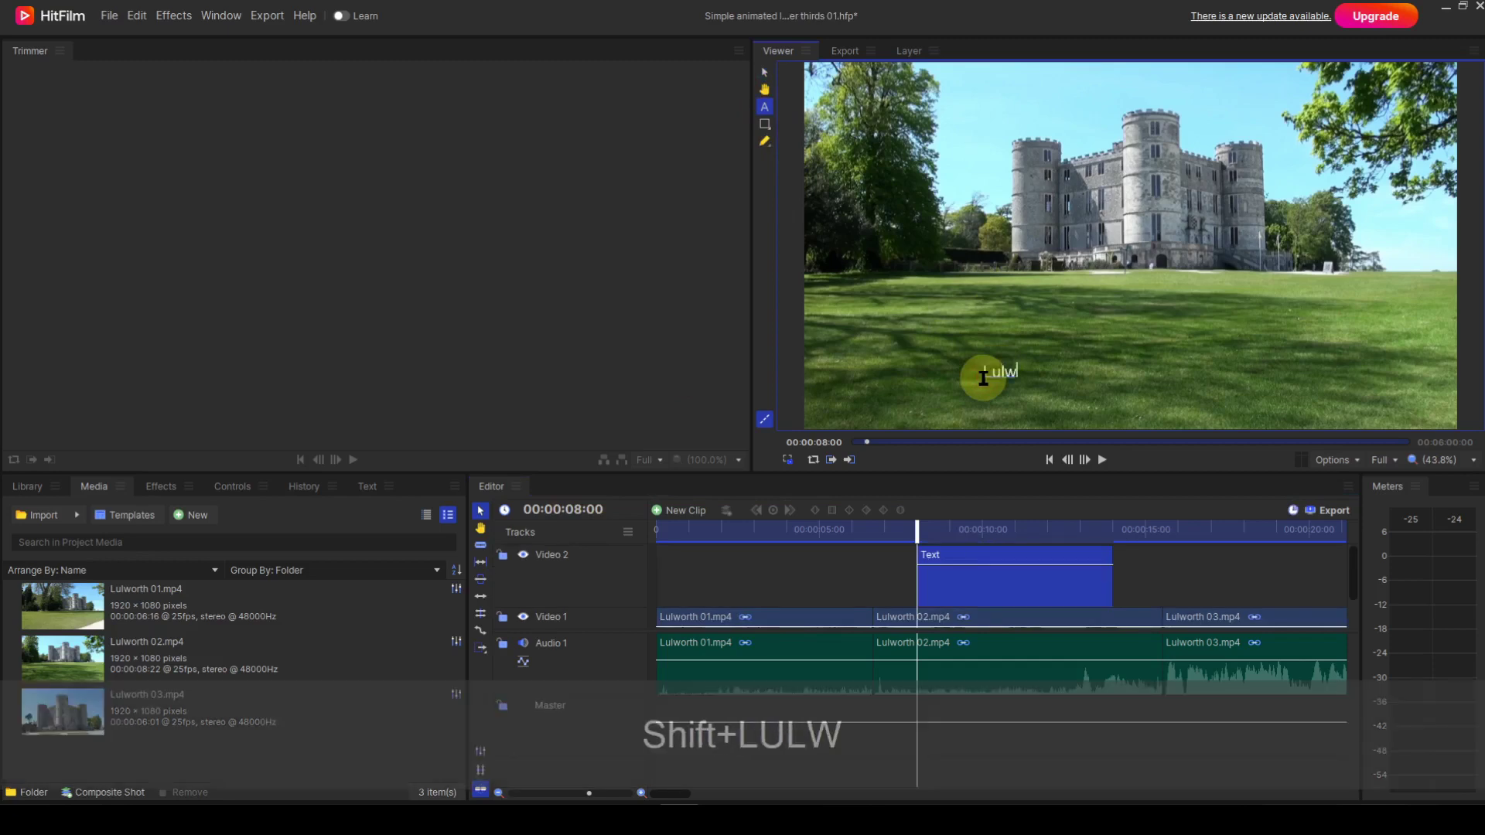
type("orth")
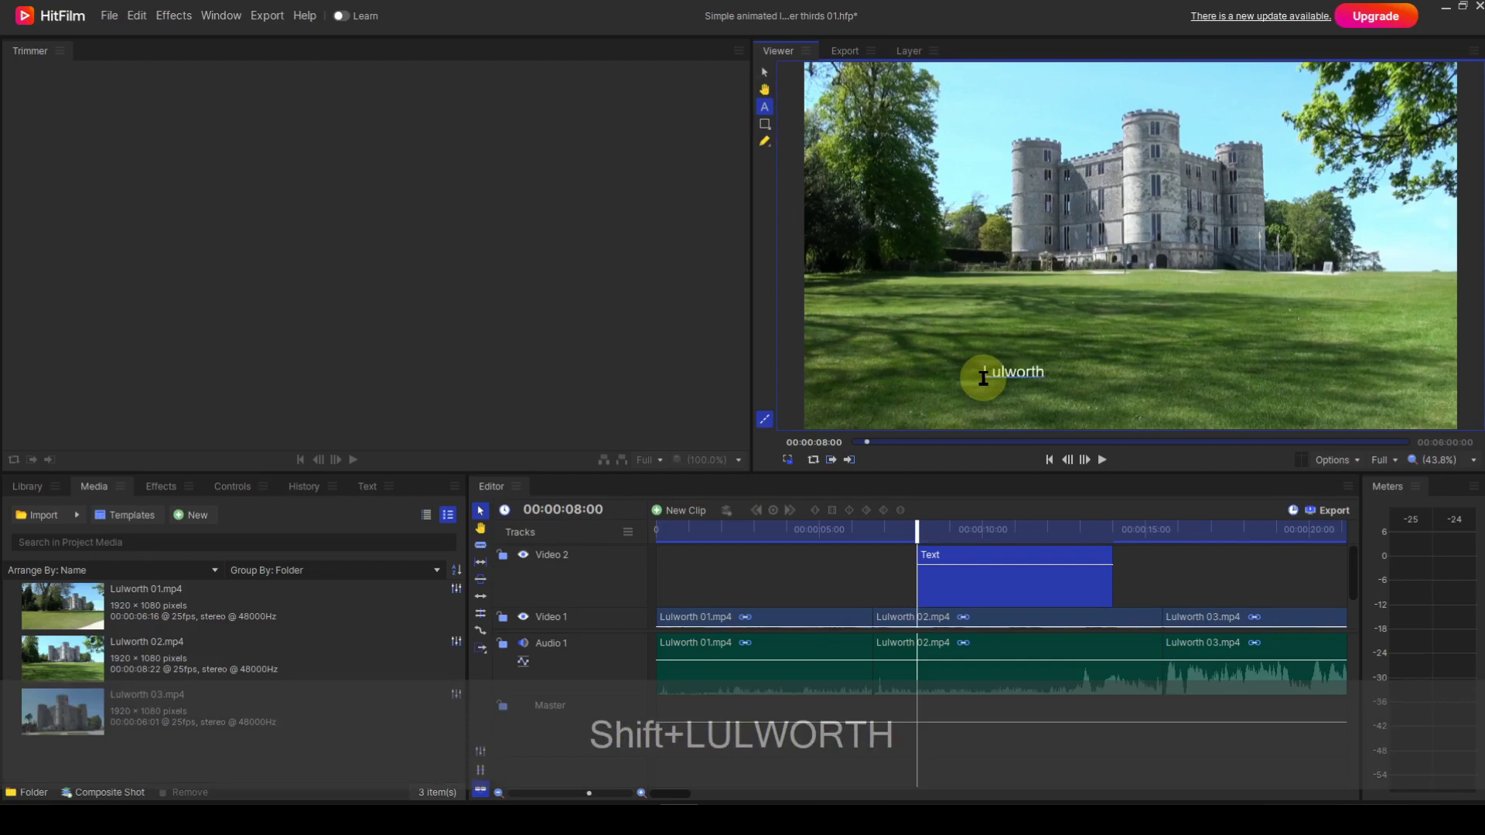
type(" Cast")
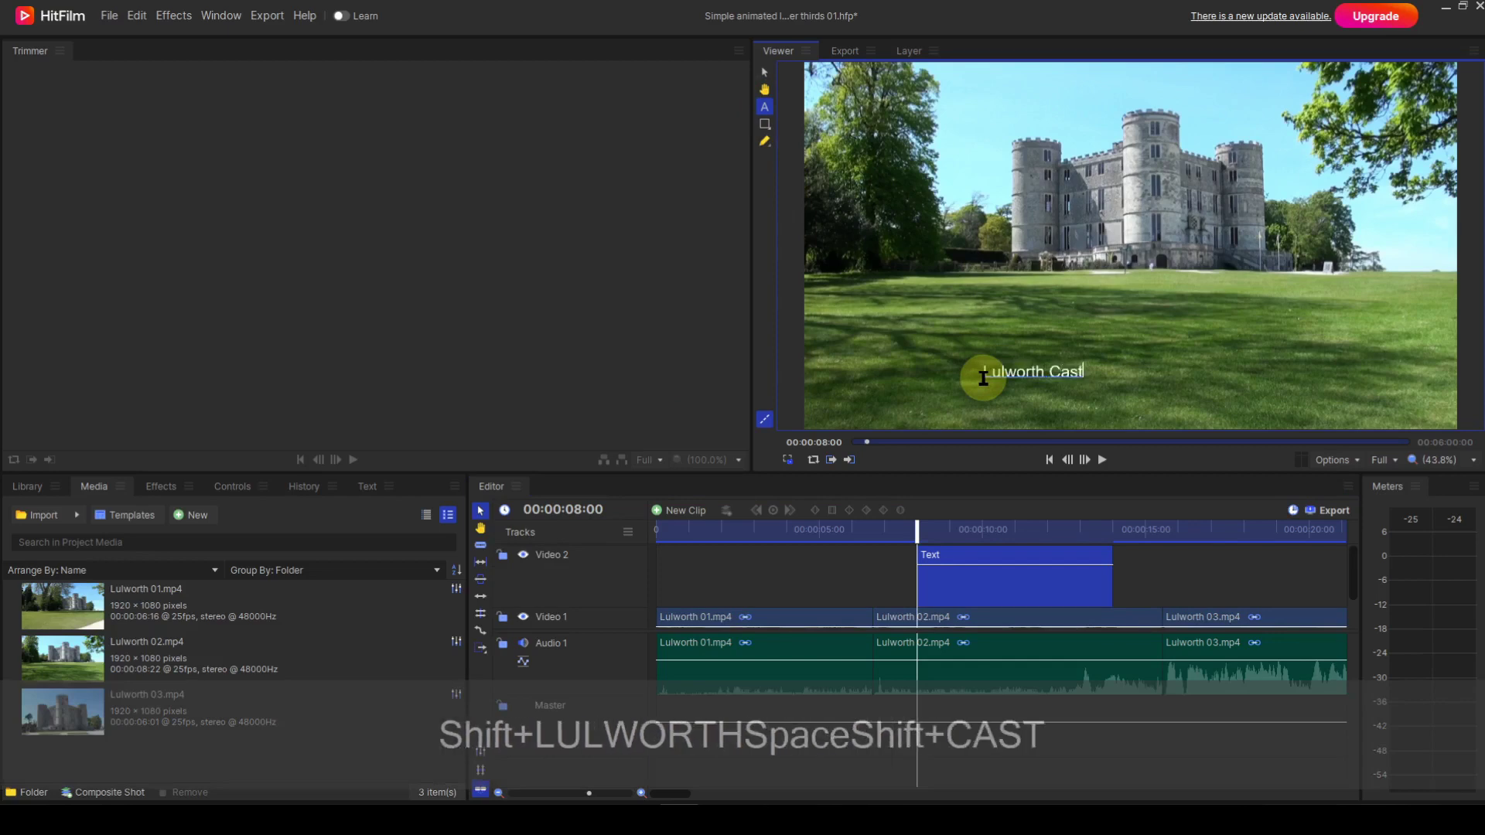
type("le")
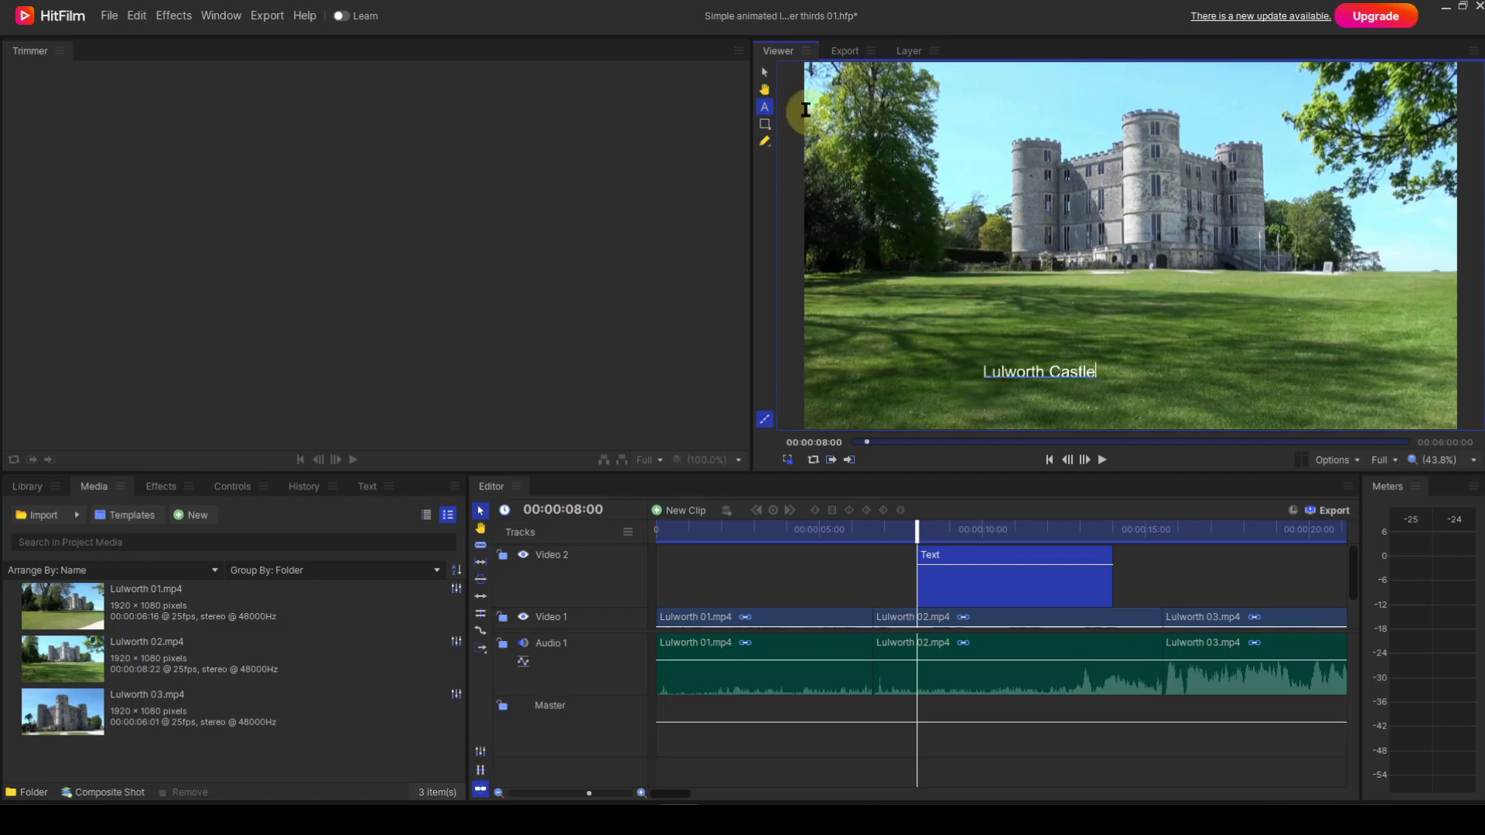
Format the 'Lulworth Castle' title in Times New Roman at font size 100.
left_click(765, 74)
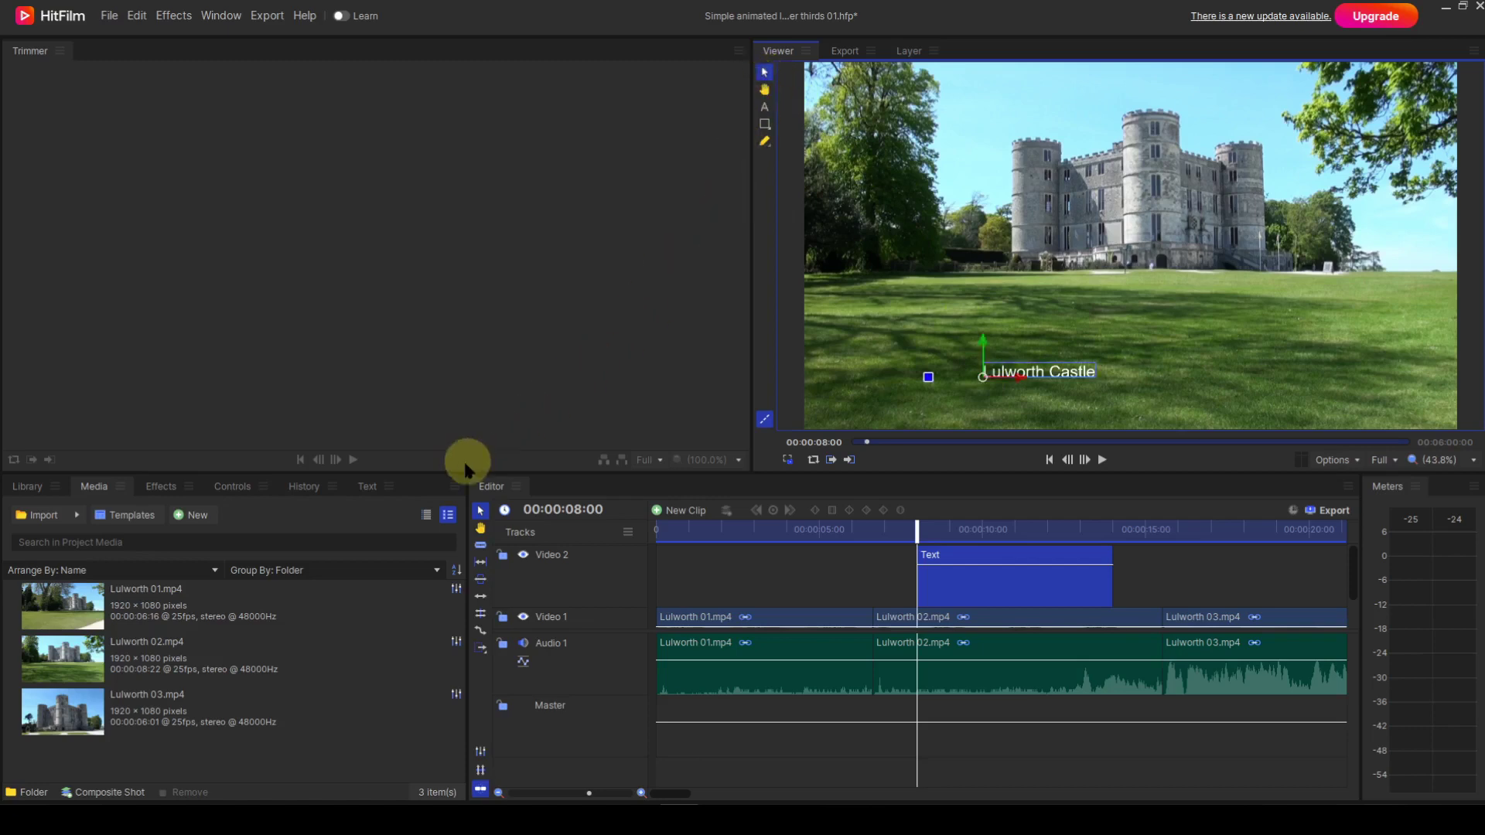
left_click(371, 487)
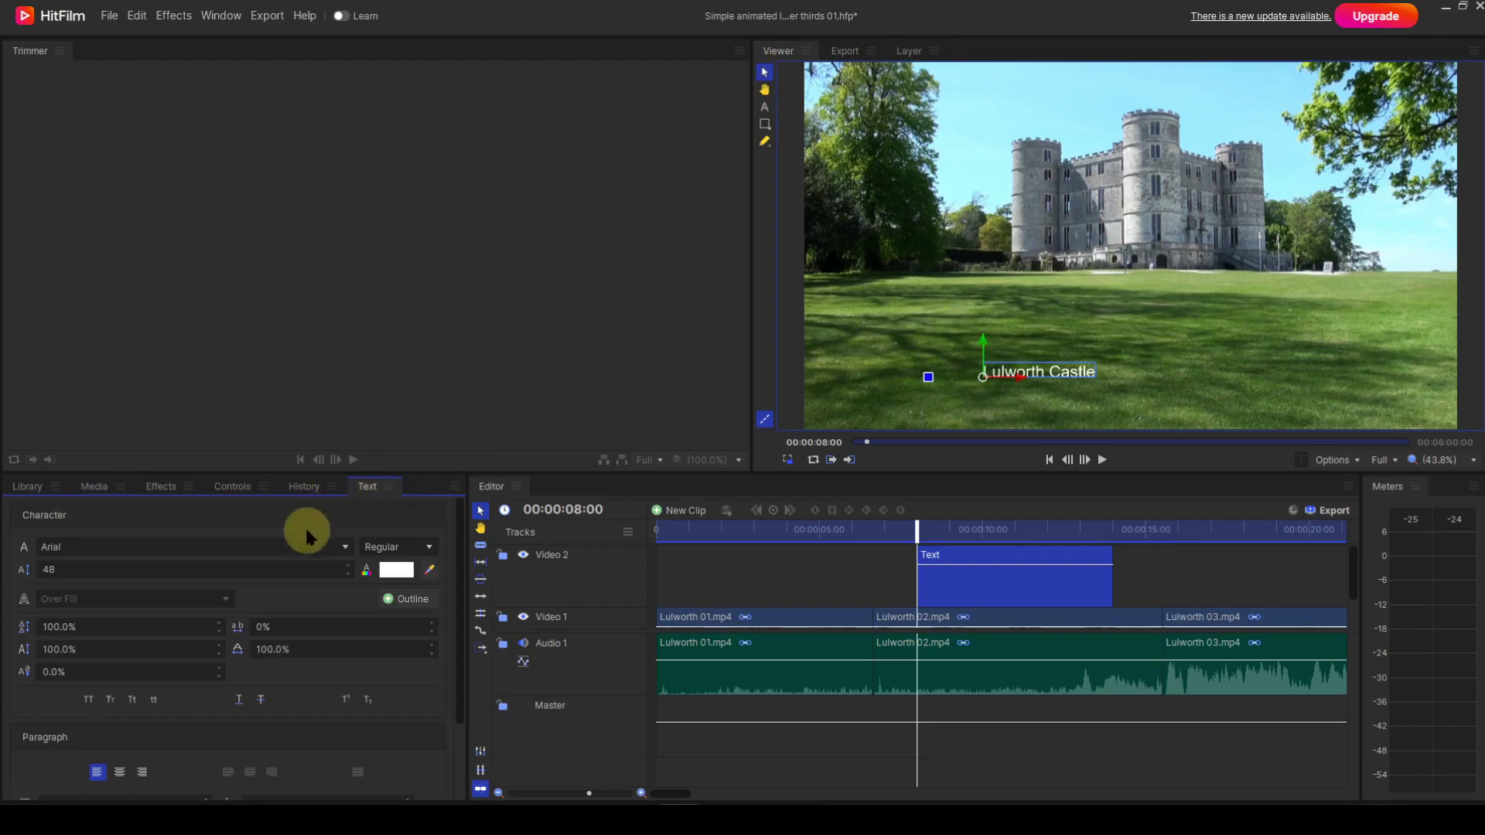
left_click(345, 548)
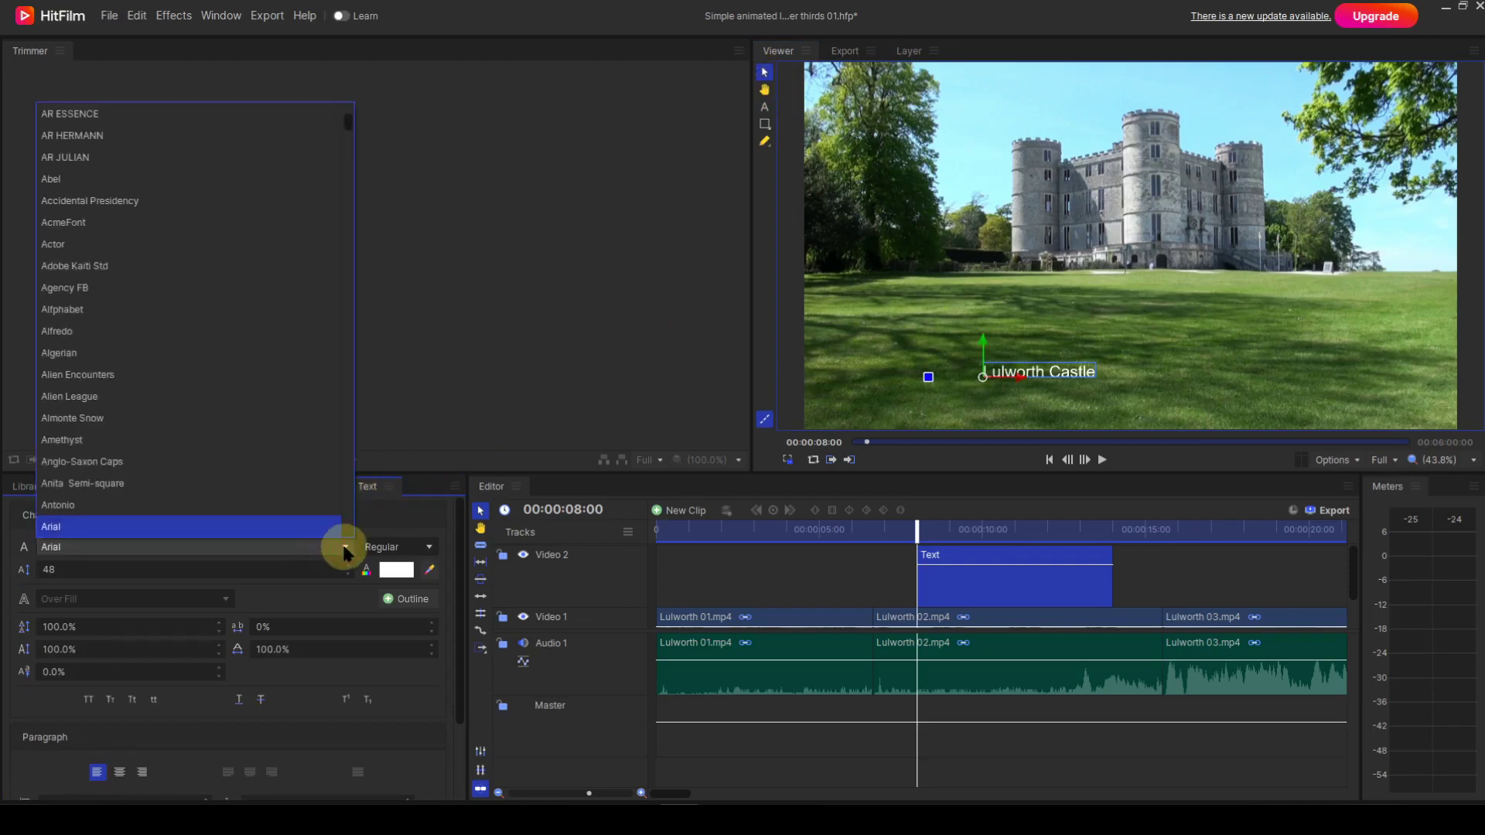
key("t")
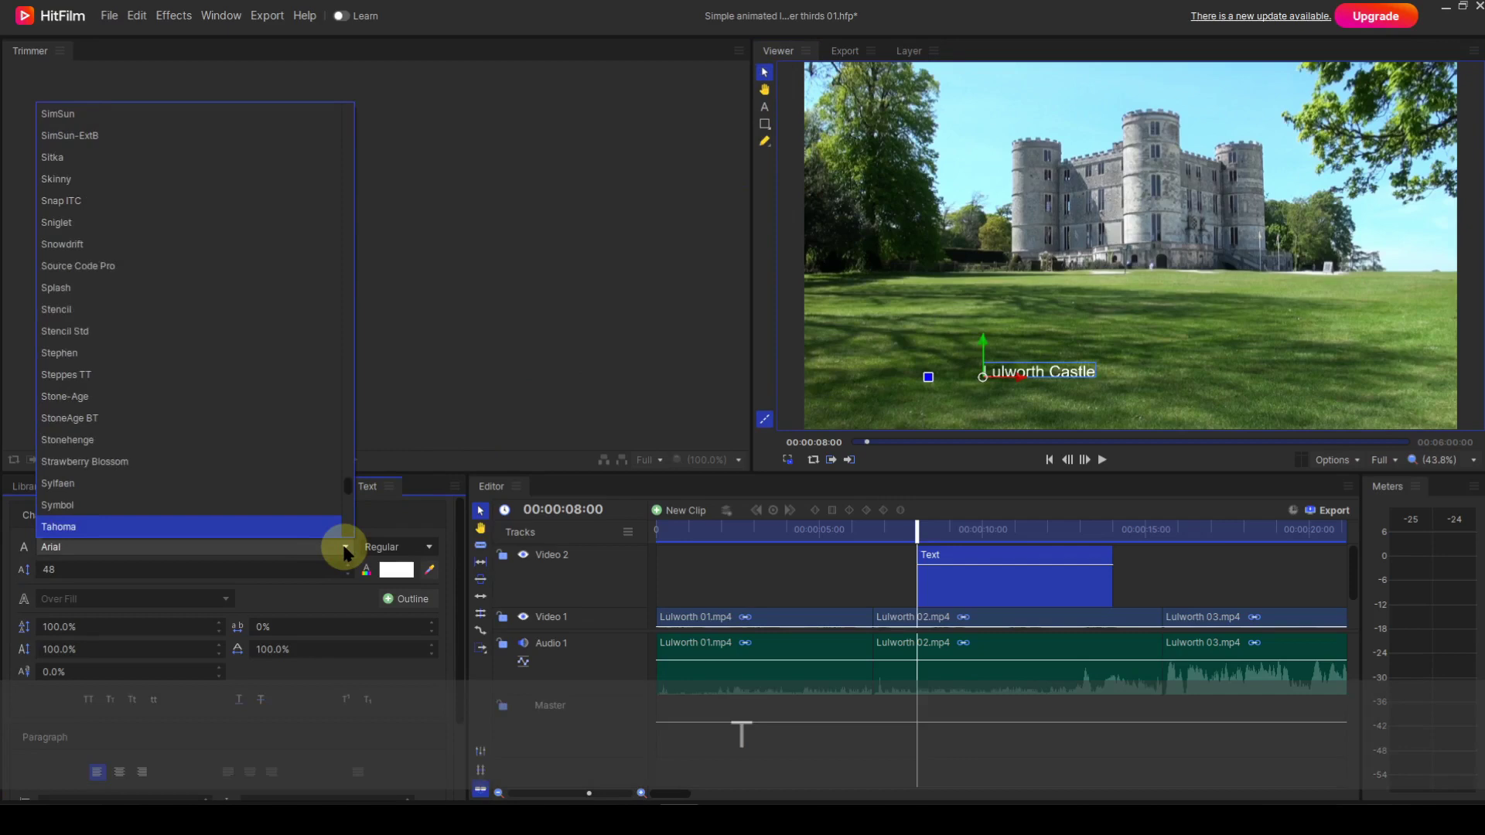
scroll(325, 511, "down", 2)
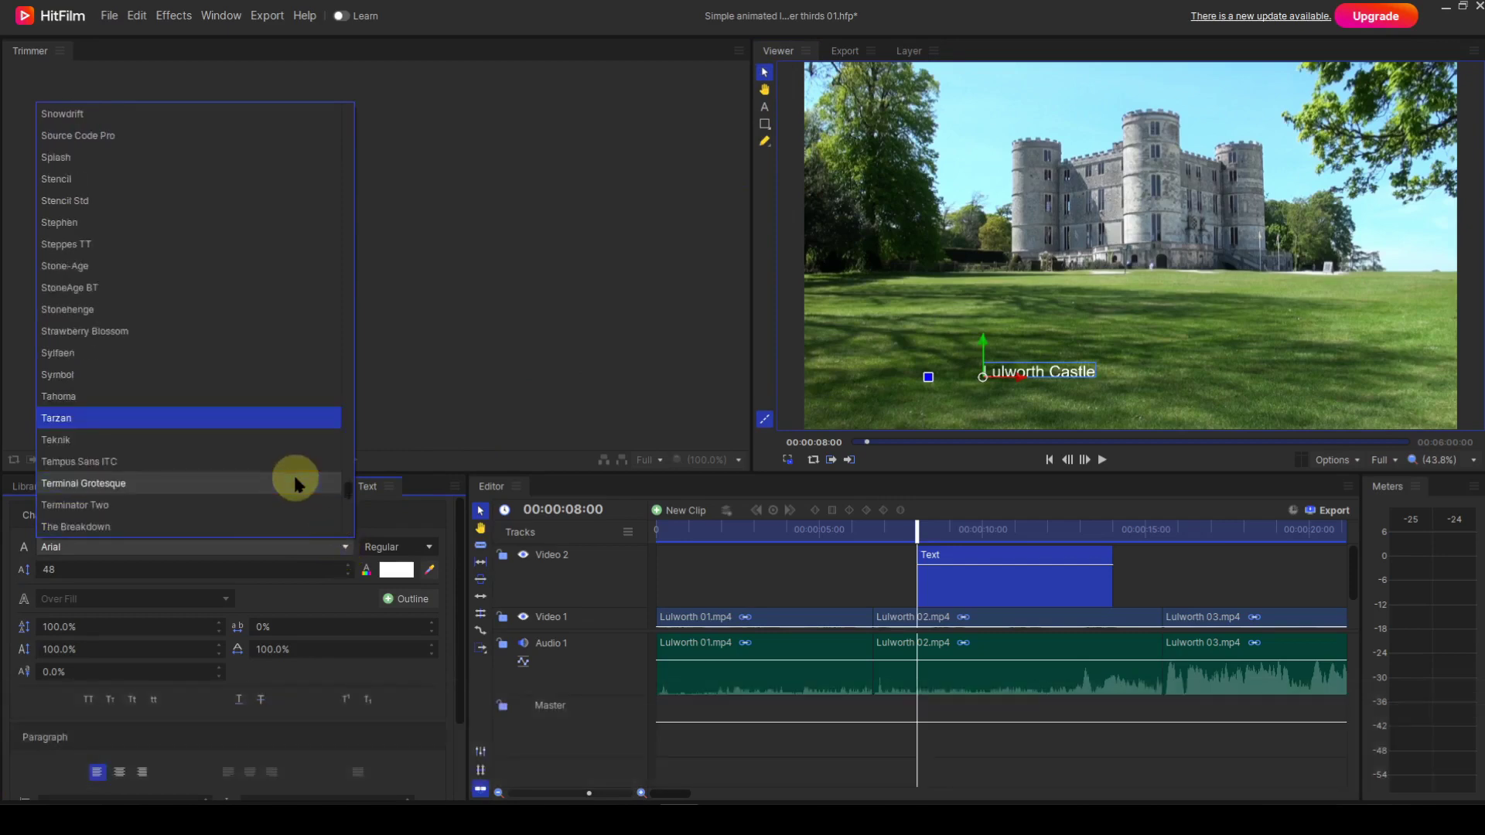
scroll(297, 484, "down", 1)
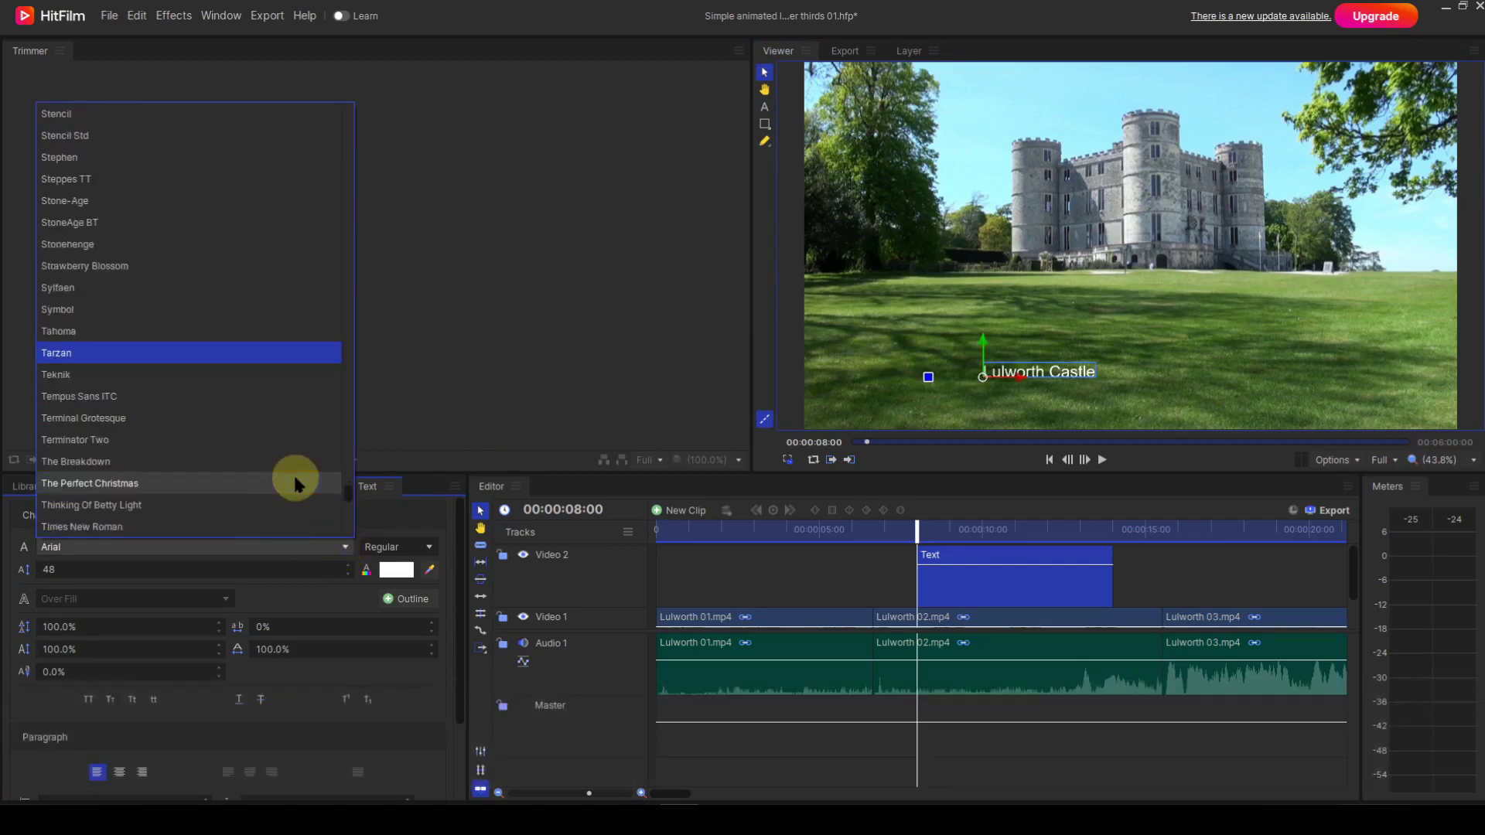
left_click(152, 529)
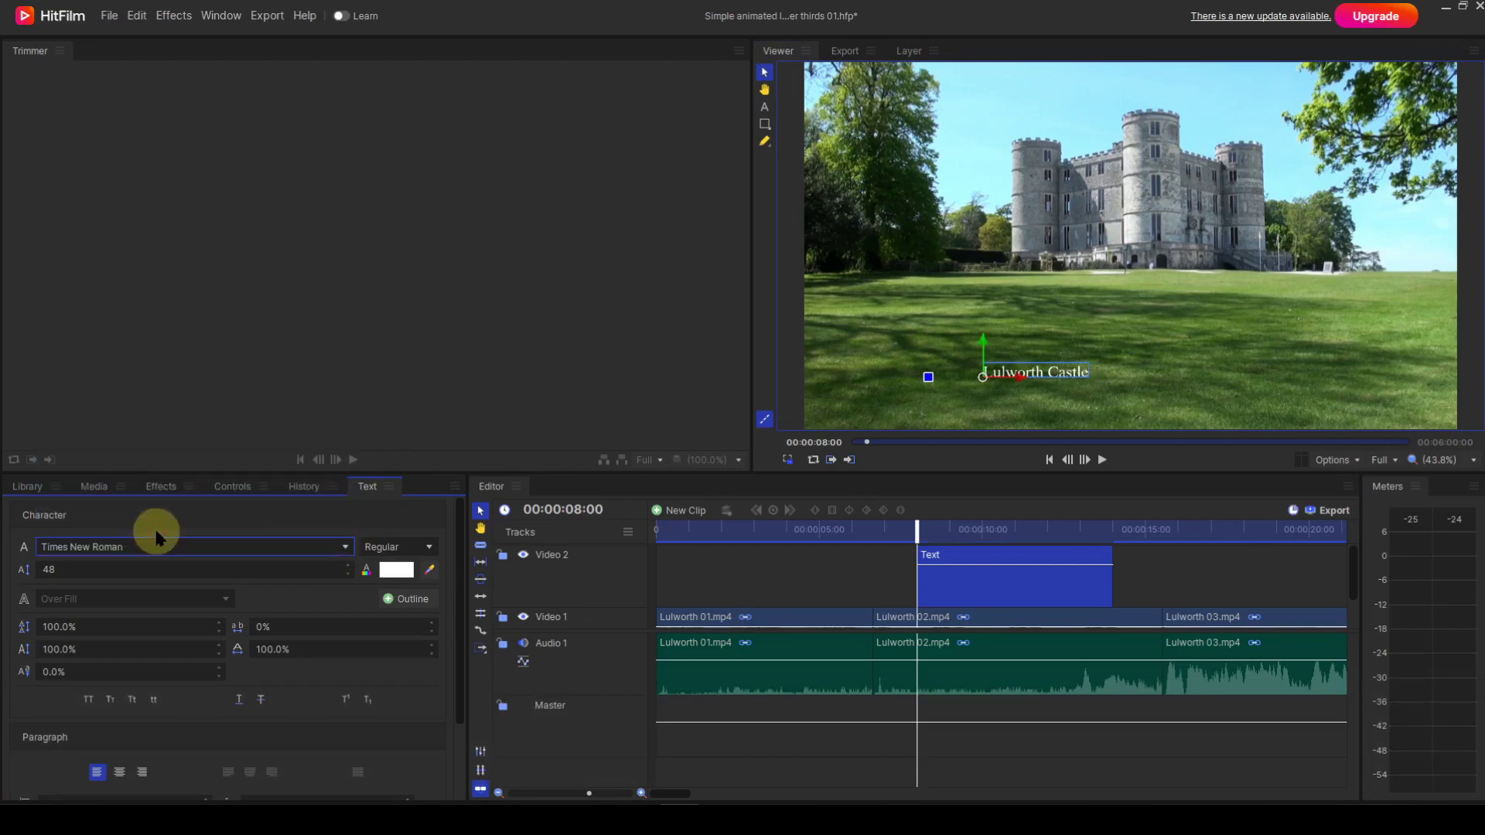
left_click(47, 570)
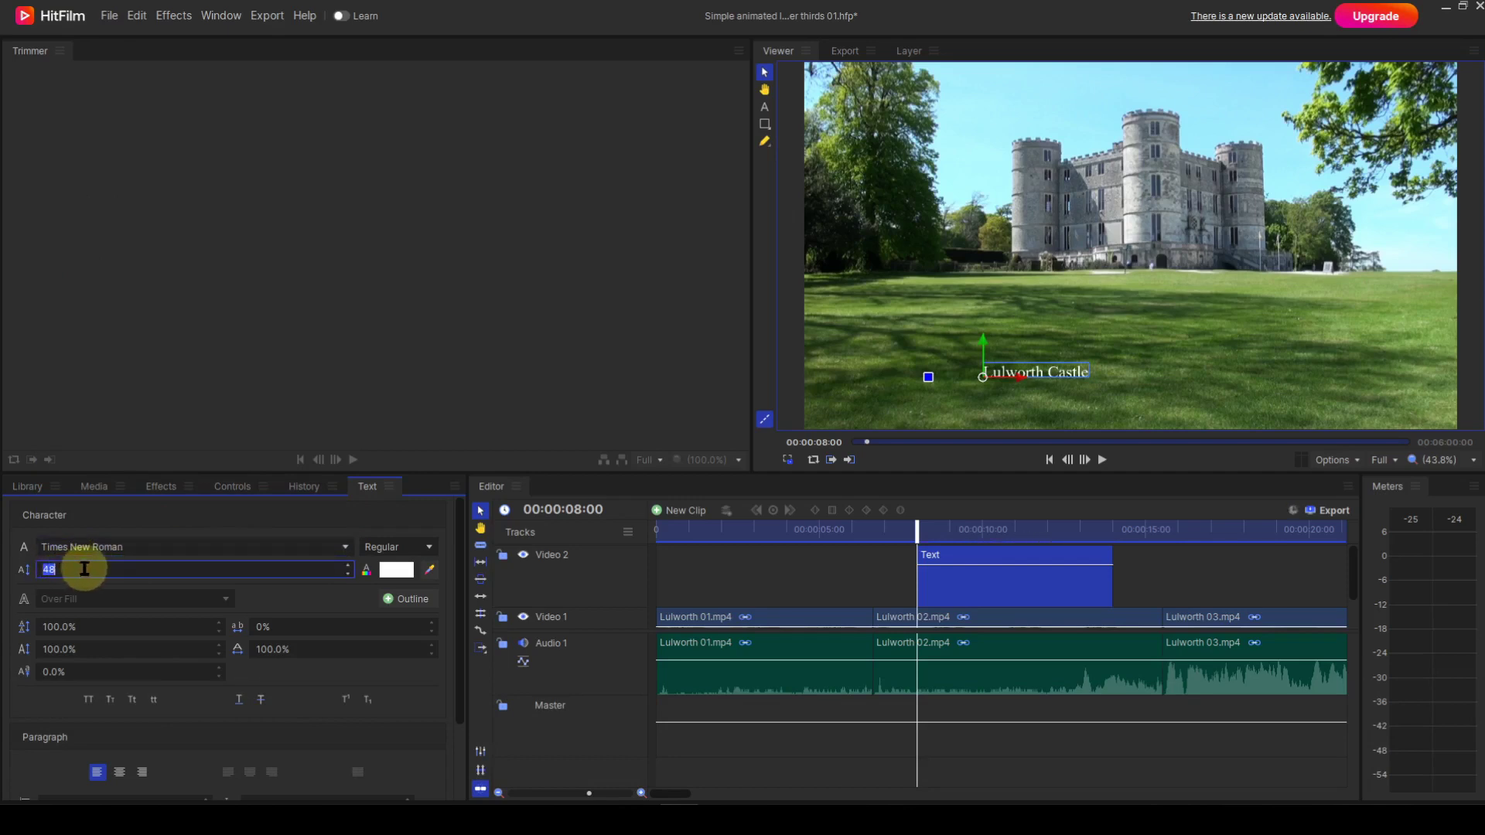
type("100")
key("Return")
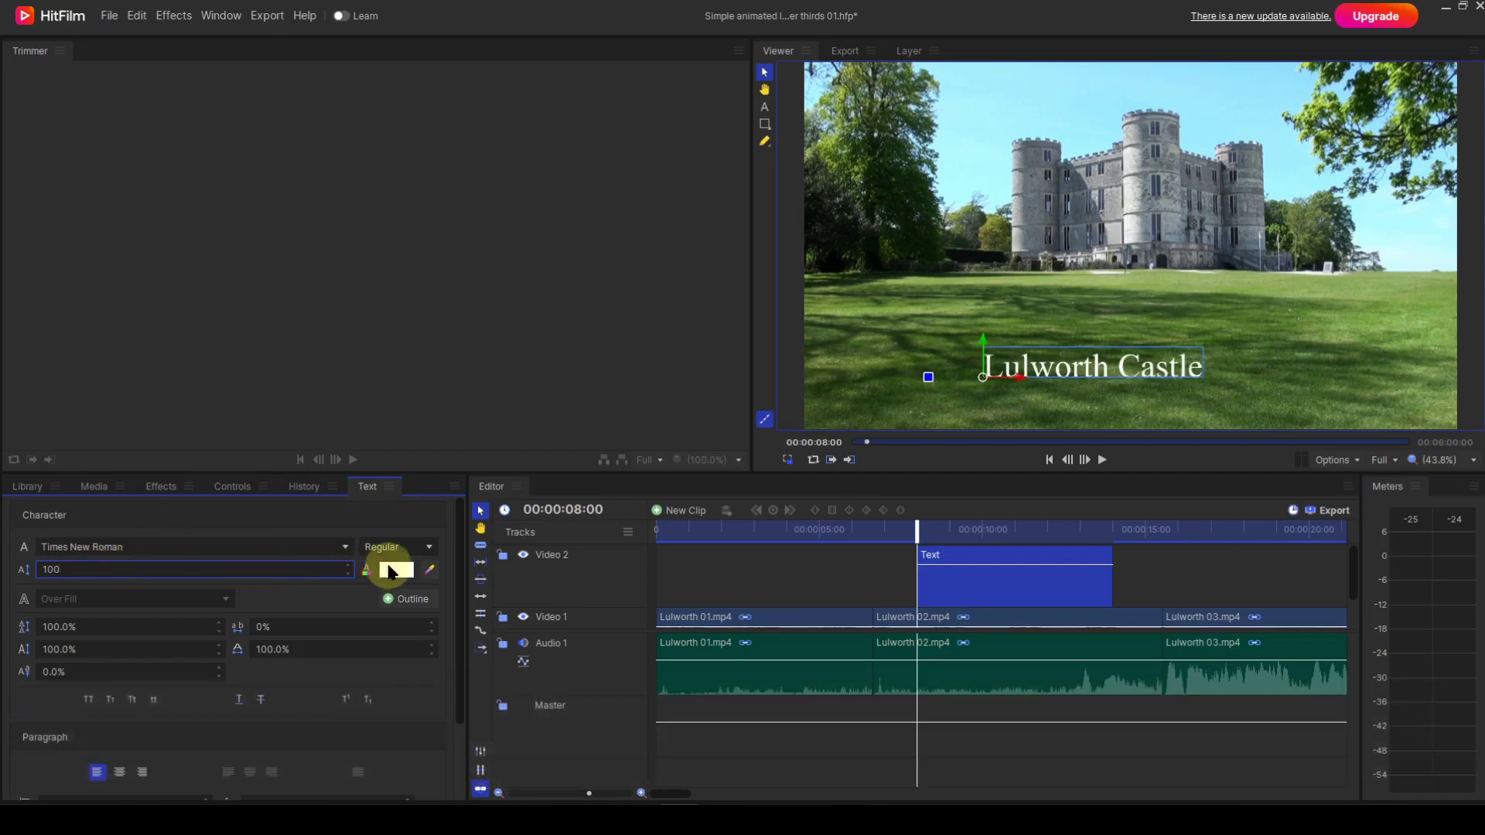
Change the title's fill colour from white to yellow.
left_click(394, 570)
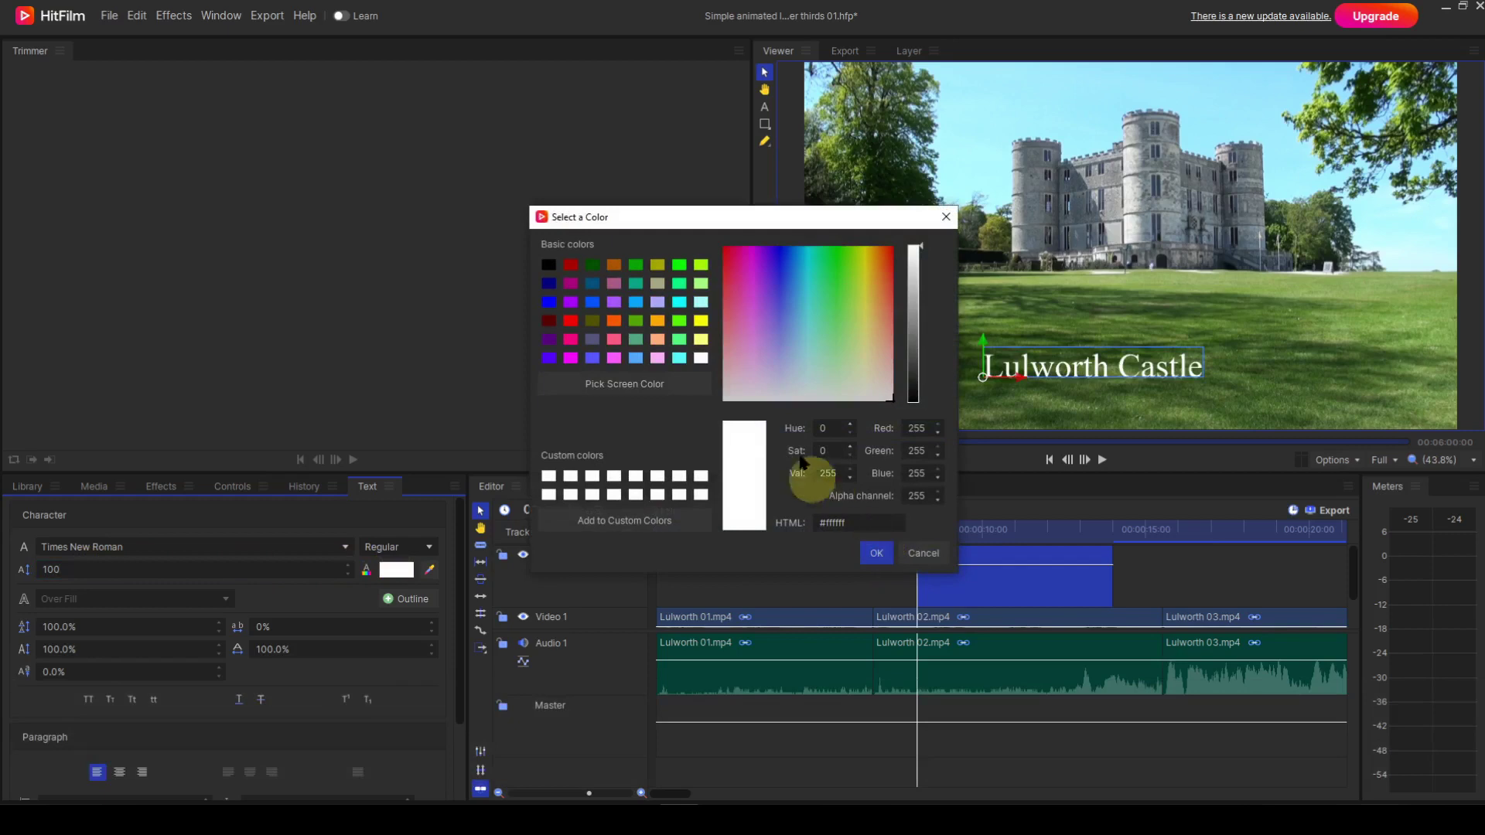
left_click(700, 320)
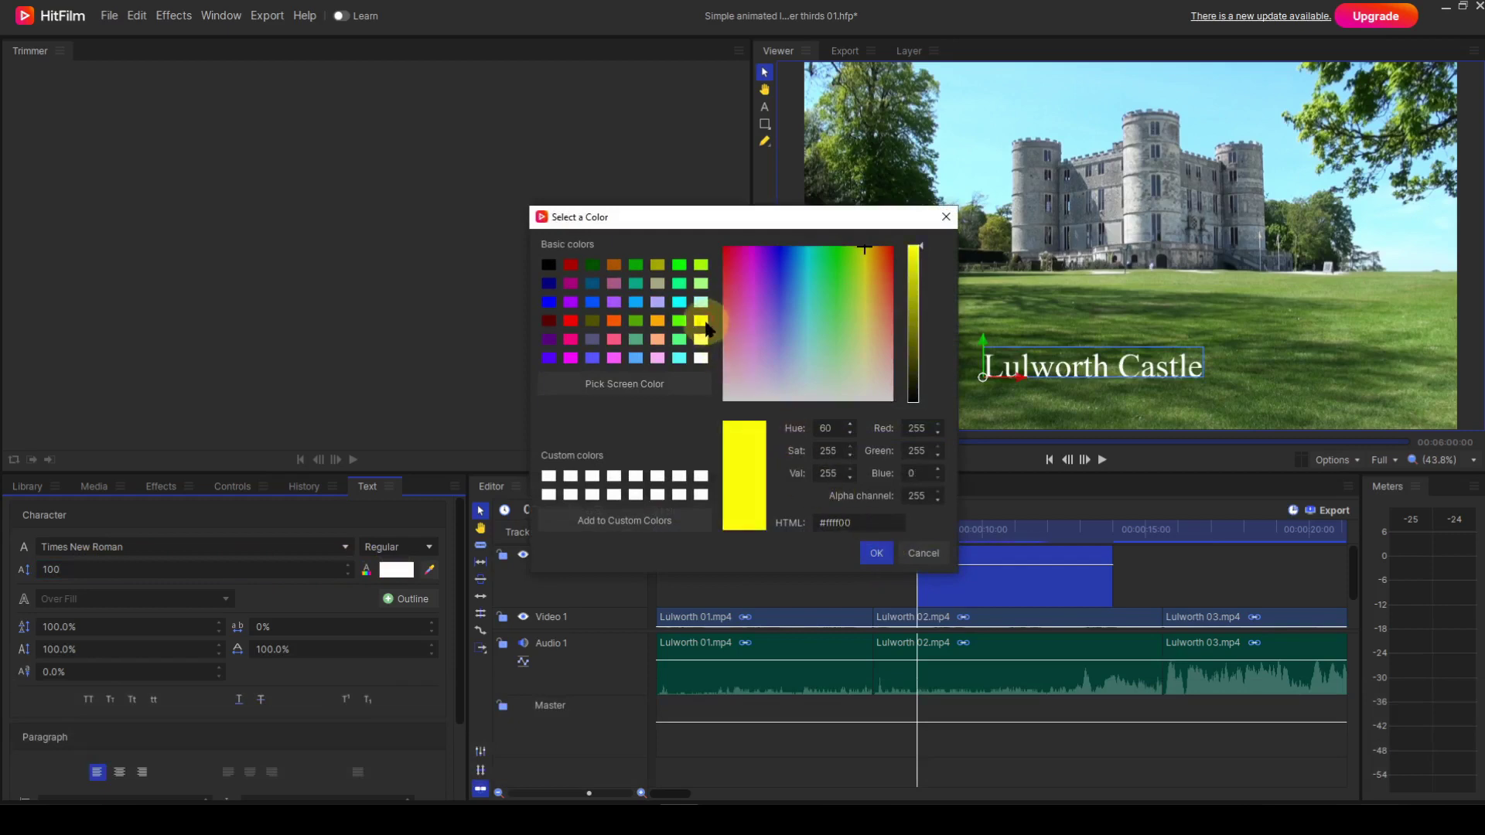
left_click(876, 554)
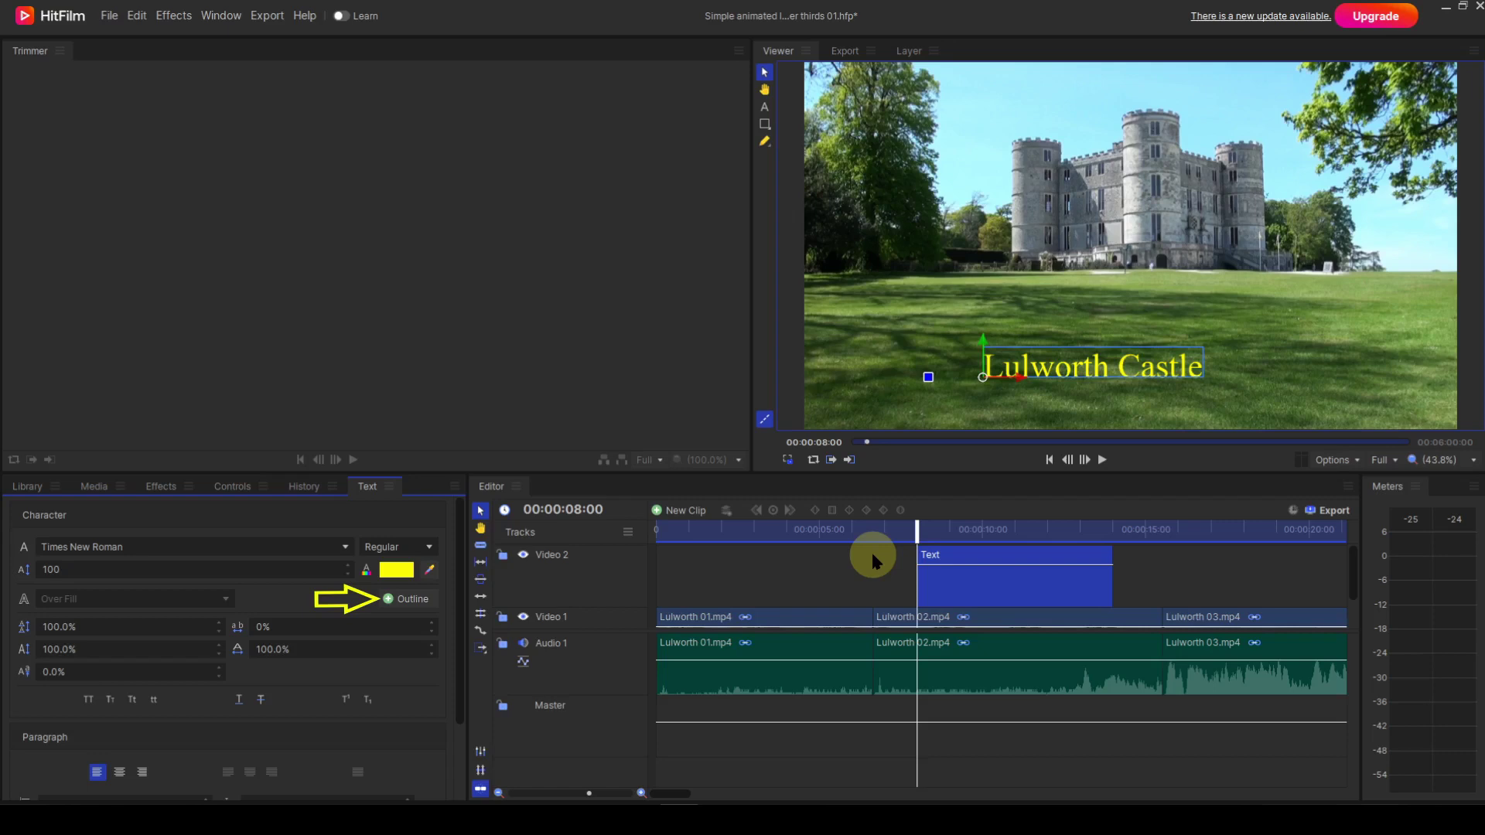
Make the title's 4.00-wide outline black instead of red.
left_click(389, 600)
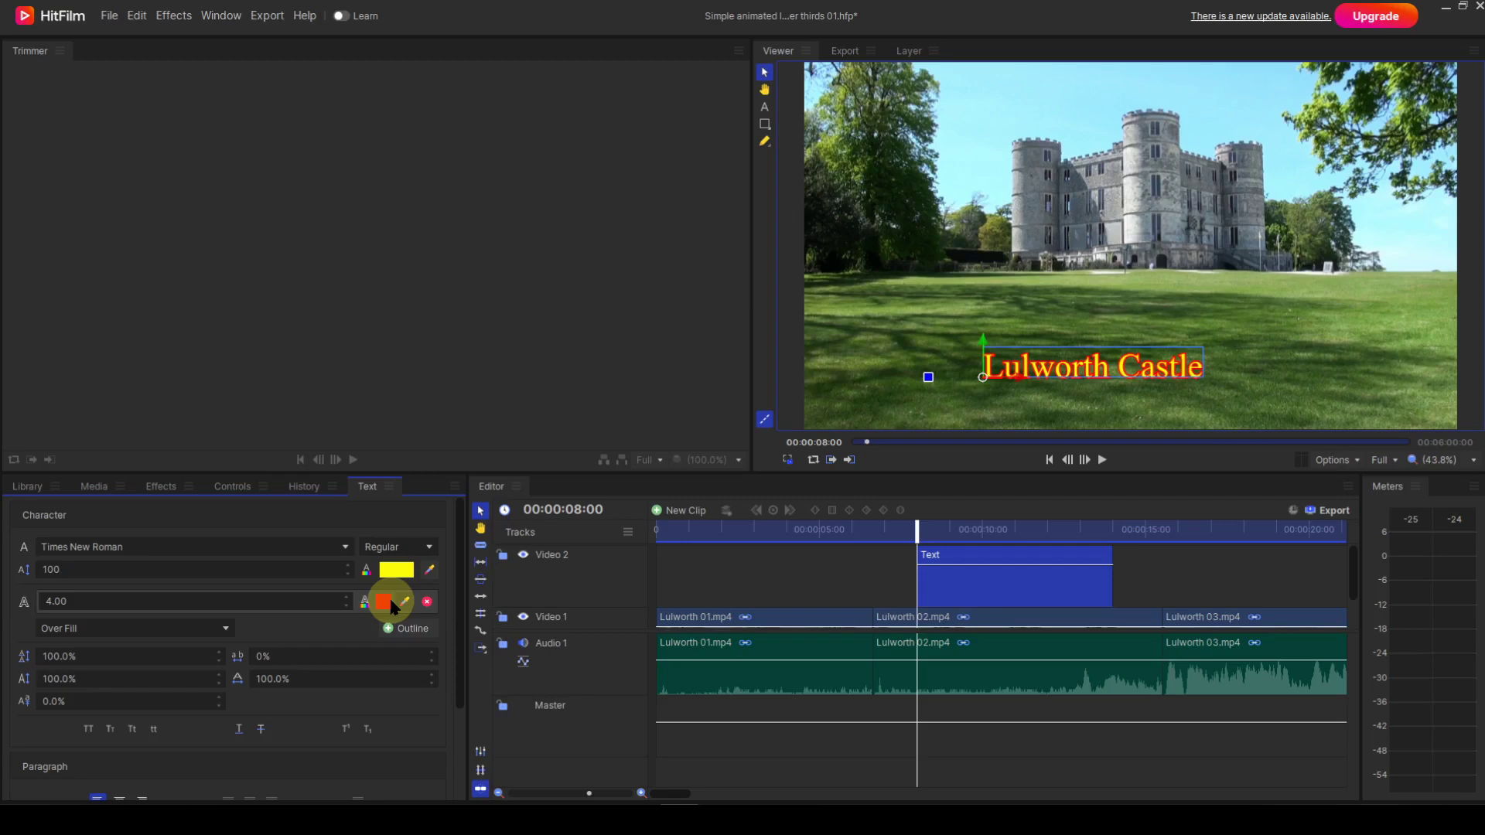
left_click(383, 602)
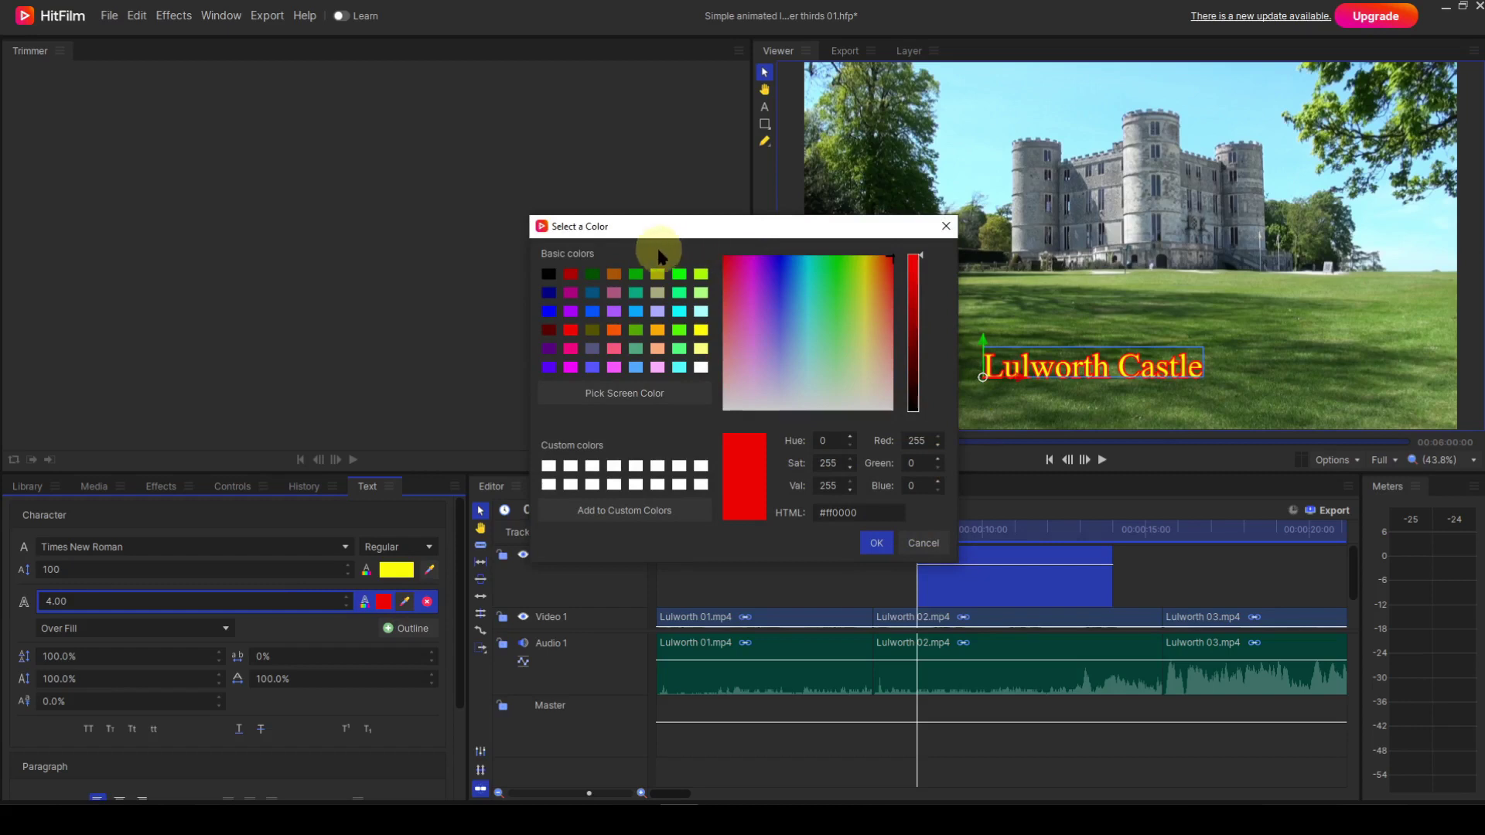
left_click(549, 276)
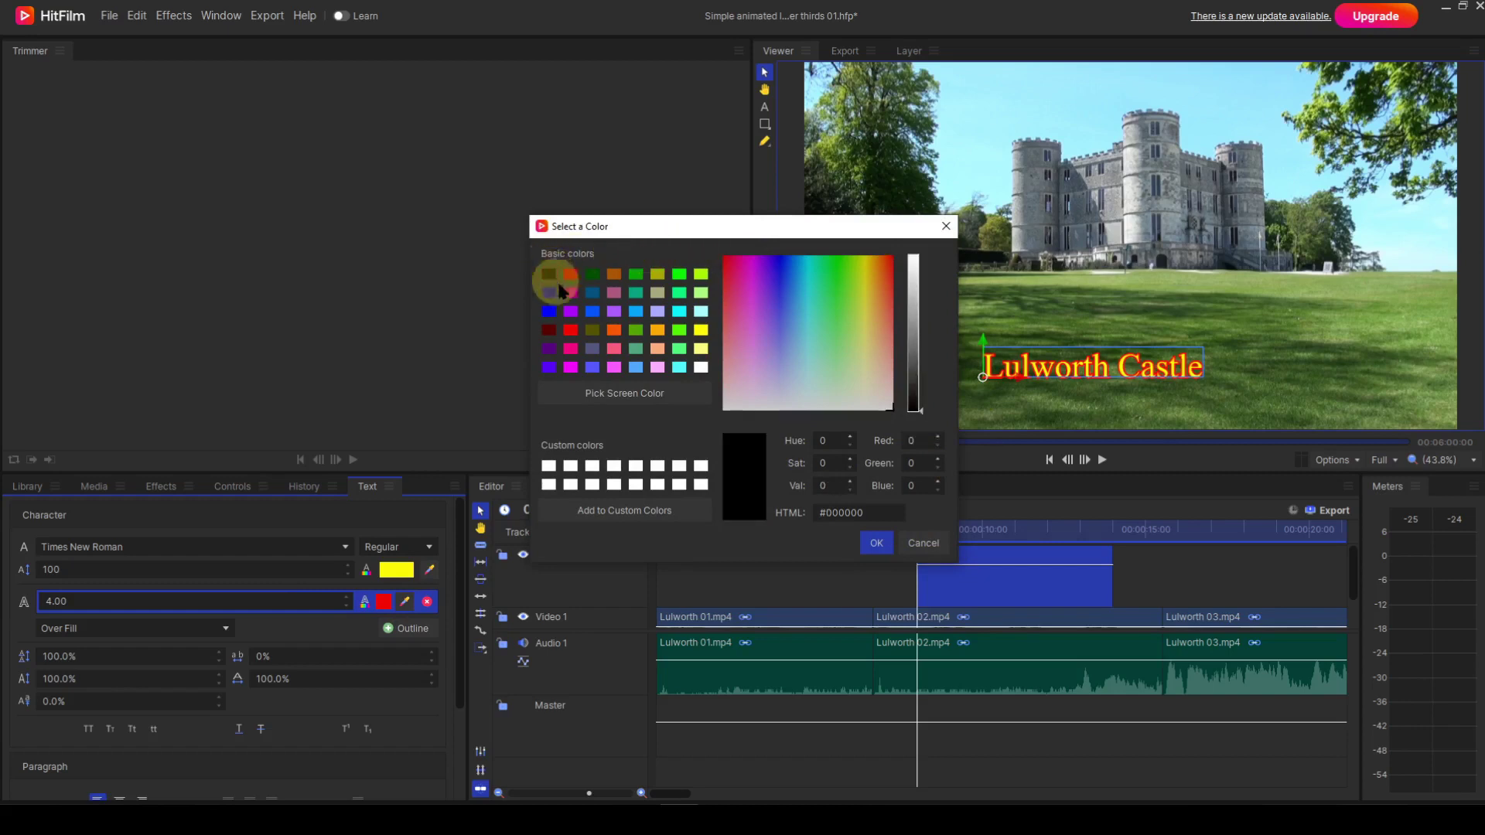
left_click(866, 541)
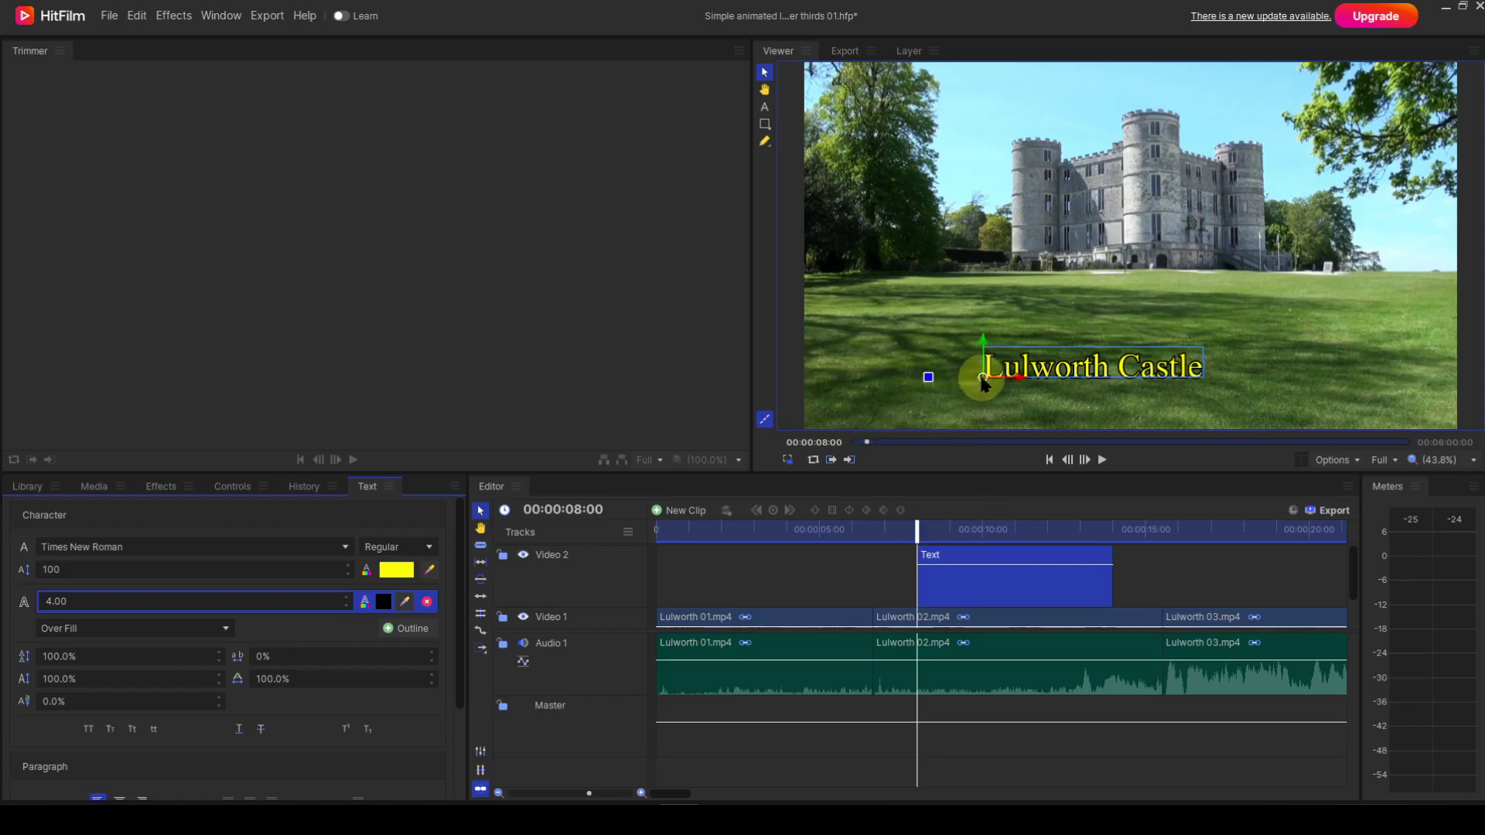
Drag the yellow title down and left toward the bottom-left of the frame.
left_click_drag(980, 383, 875, 398)
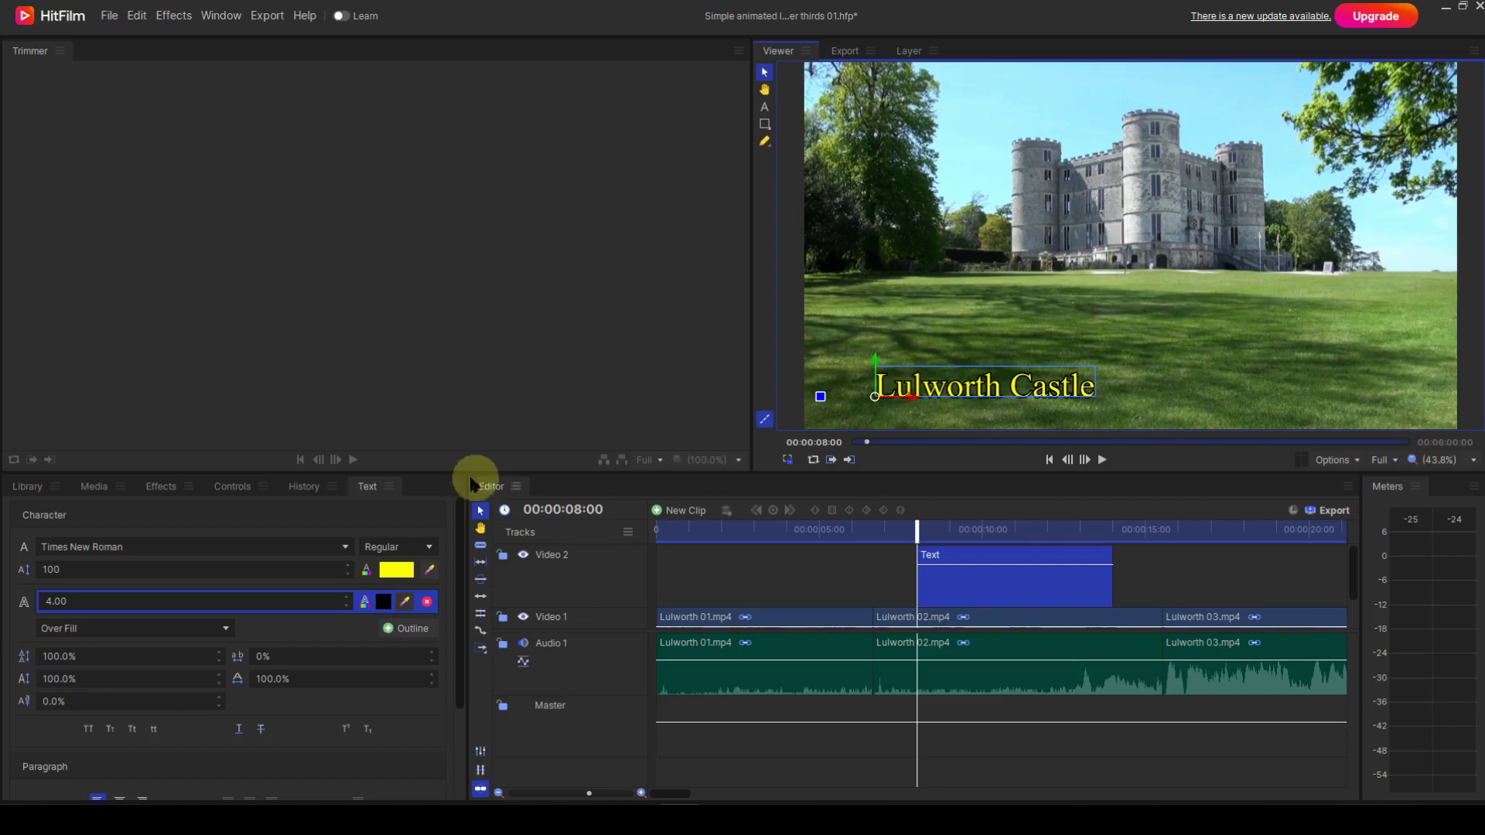
Show the text clip's Controls, revealing Position -752.4, -444.9, scale 100% and opacity 100%.
left_click(233, 487)
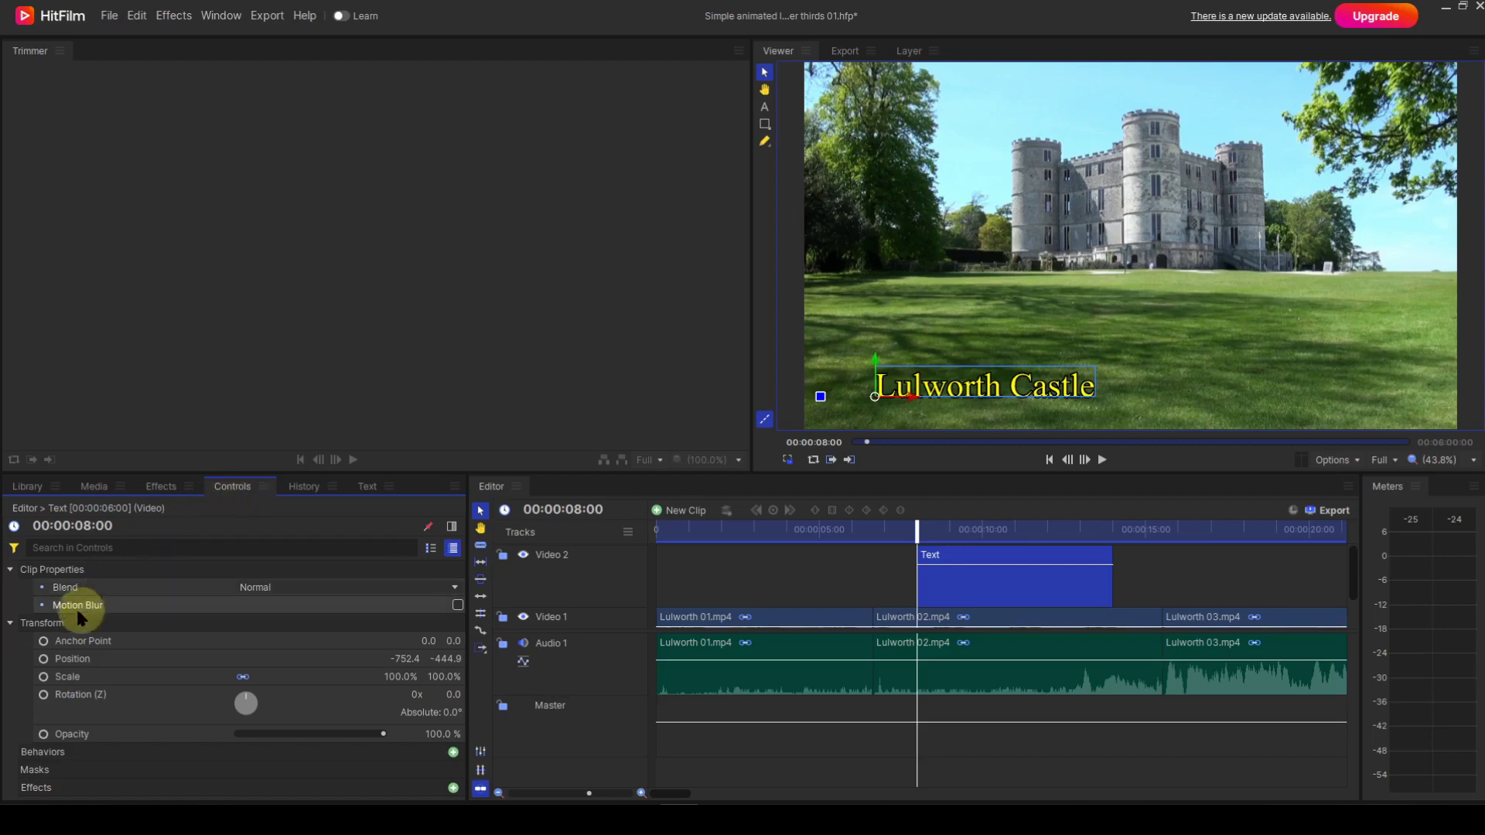
Turn on Position keyframing at 00:00:08:00, keying the title at -752.4, -444.9.
left_click(51, 659)
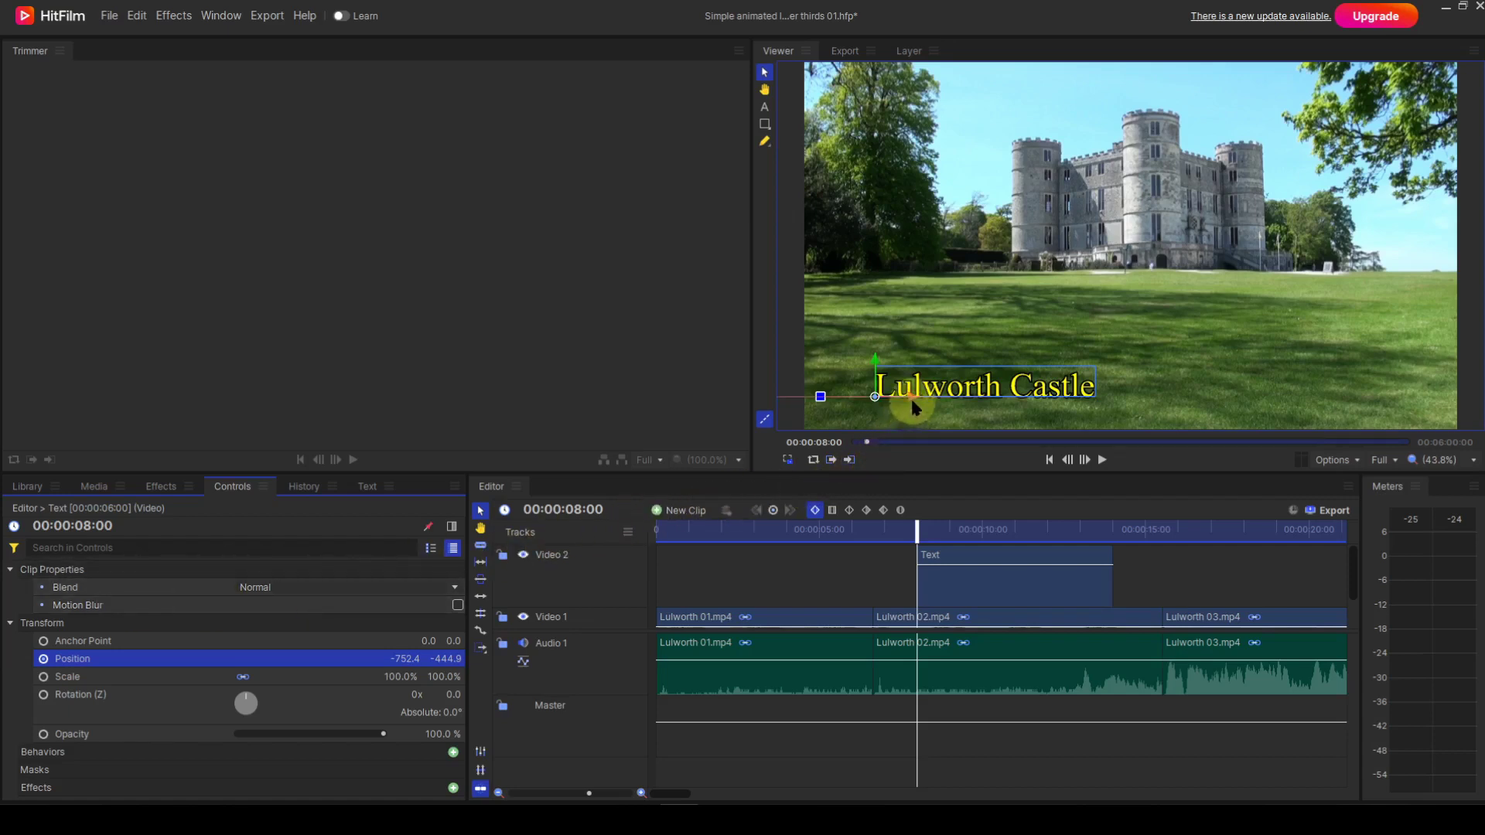
At 8 seconds, push the title fully off the left edge to Position X -1625.3.
left_click_drag(912, 398, 870, 403)
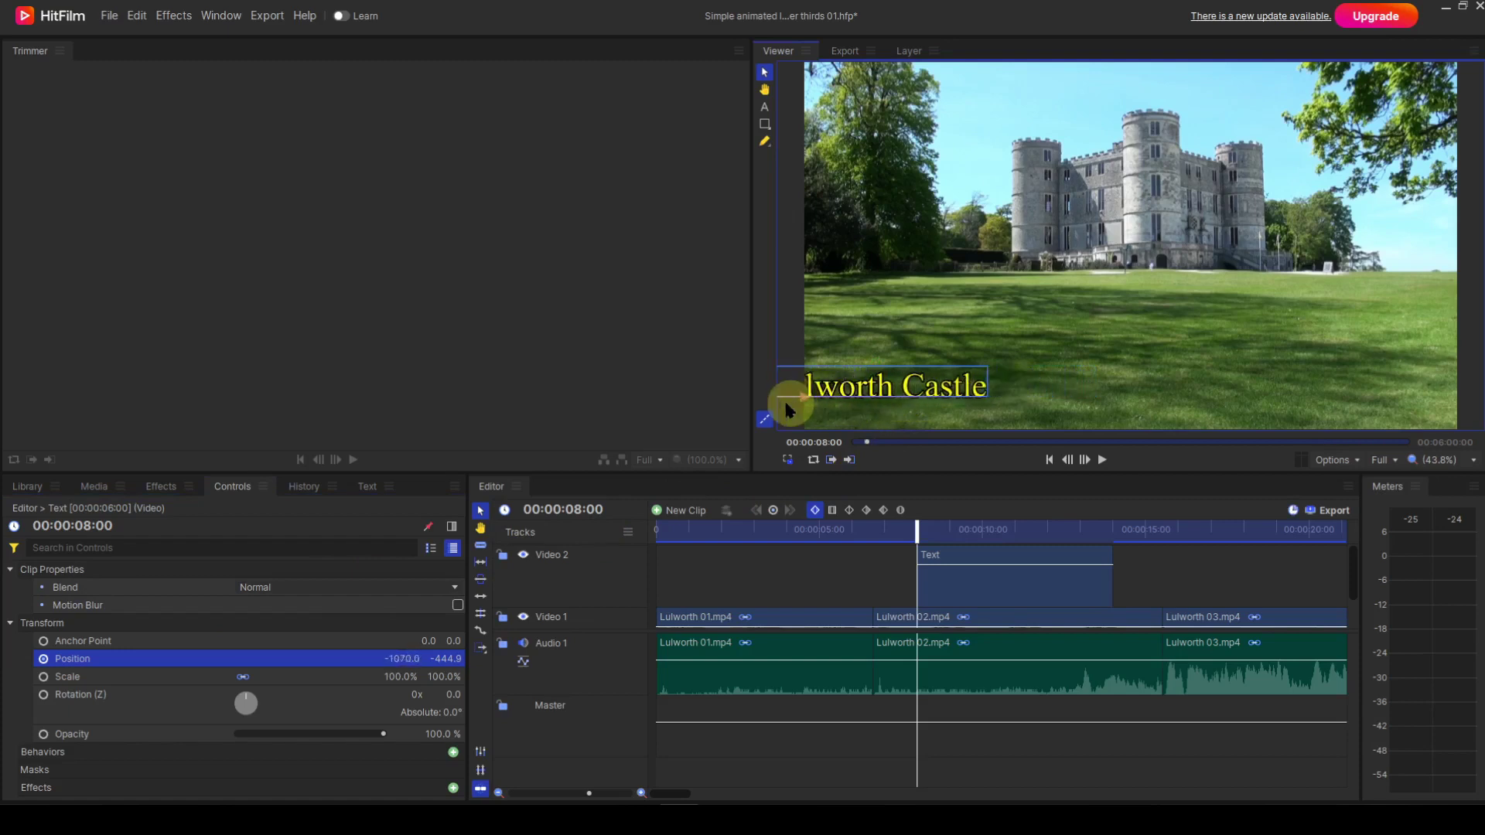
left_click_drag(788, 409, 608, 427)
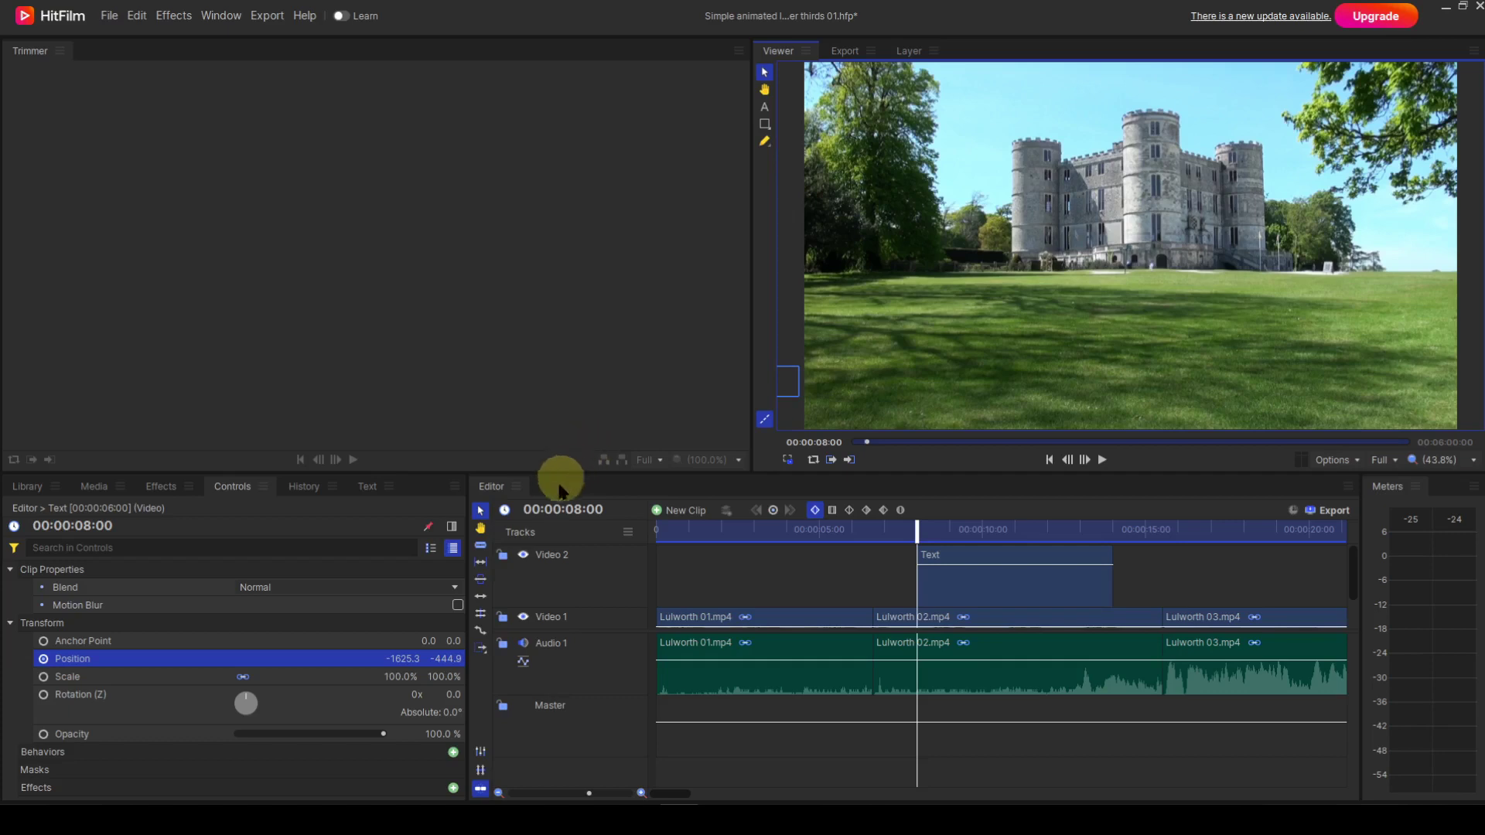
left_click(552, 509)
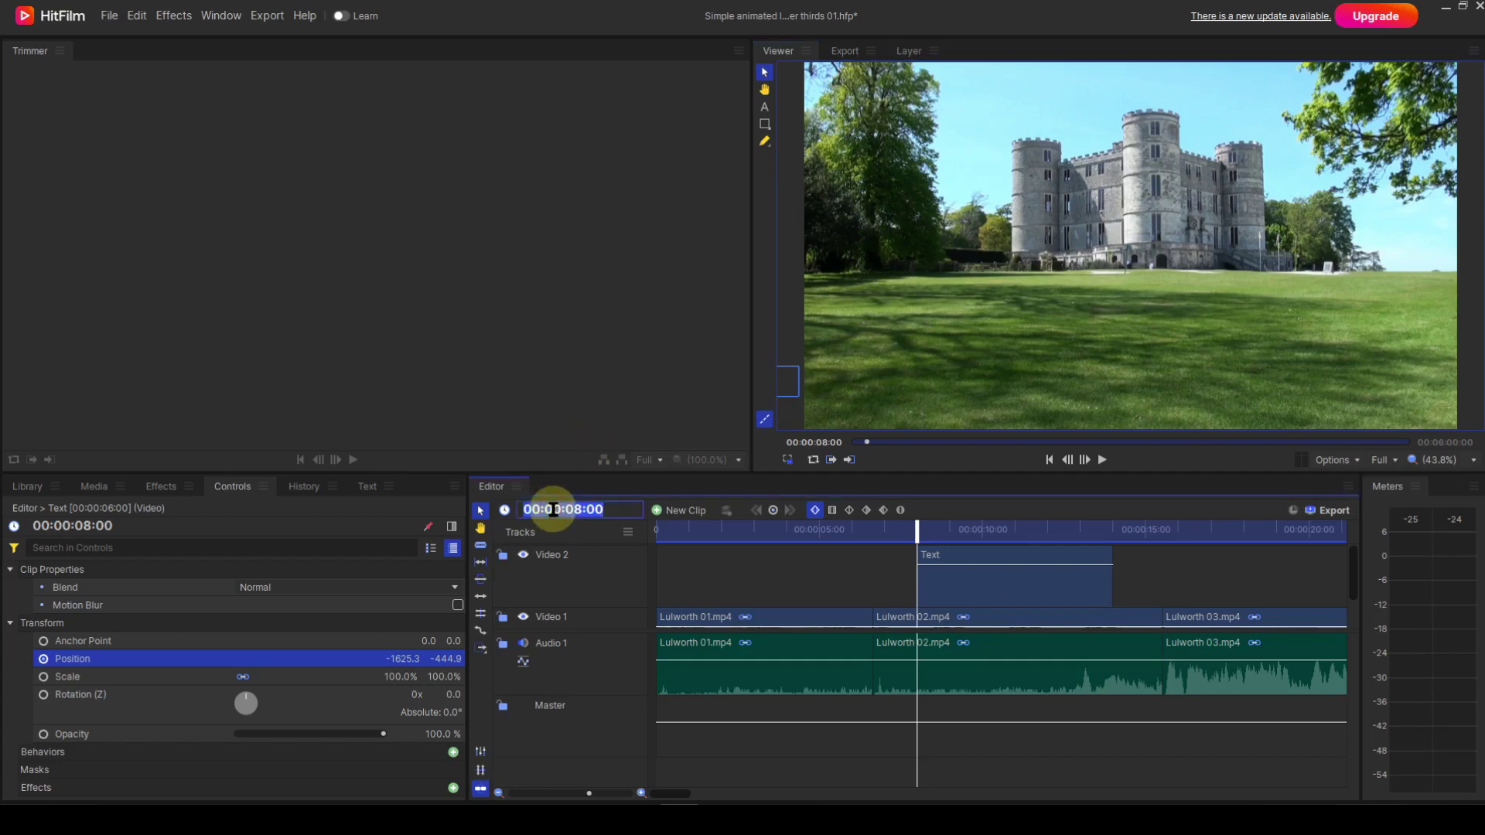
At 00:00:09:00, slide the title back into frame at Position -860.3, -444.9.
type("9.00")
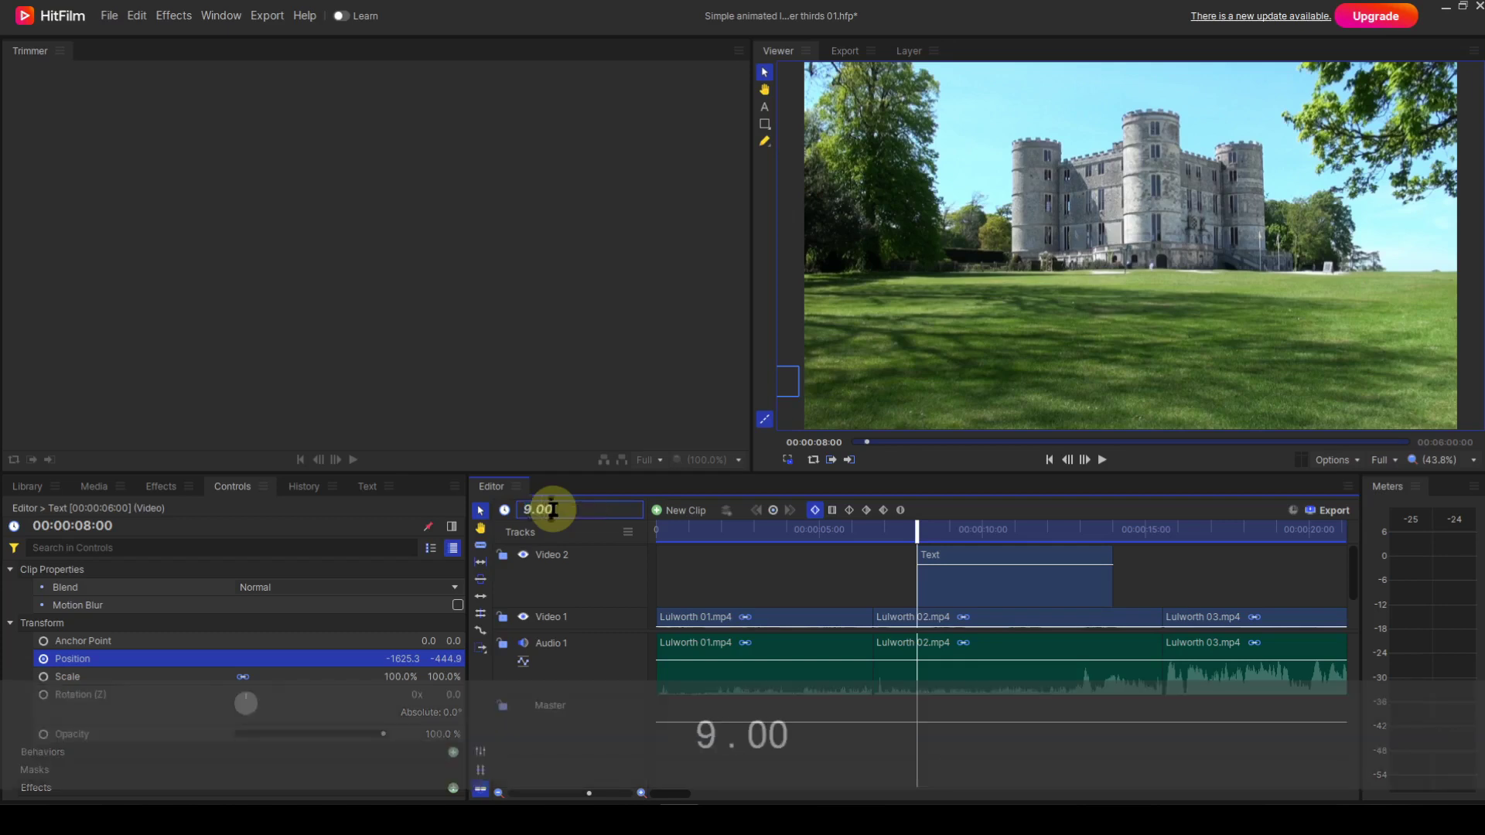
key("Return")
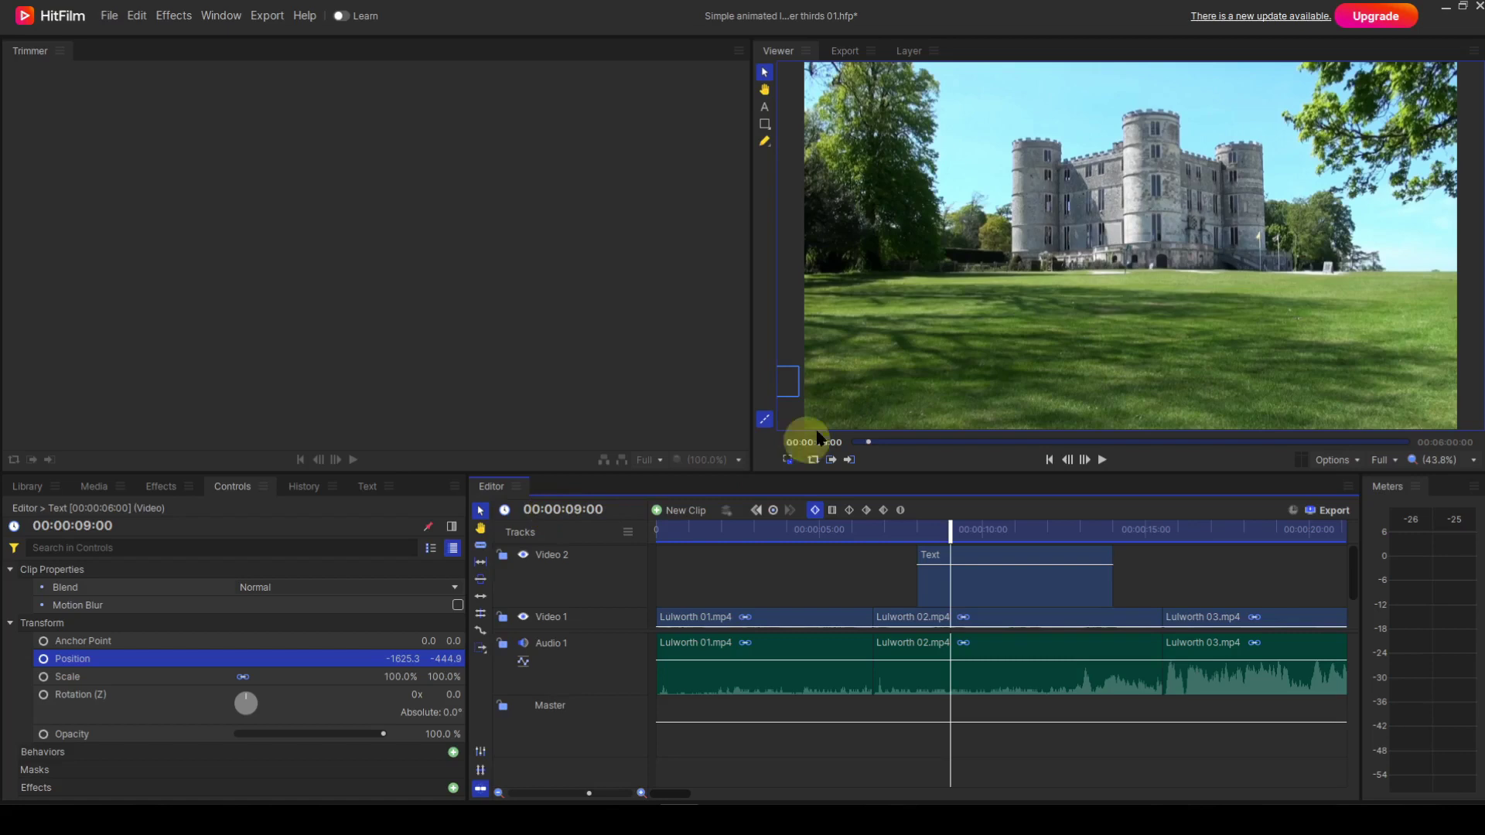
scroll(908, 335, "down", 4)
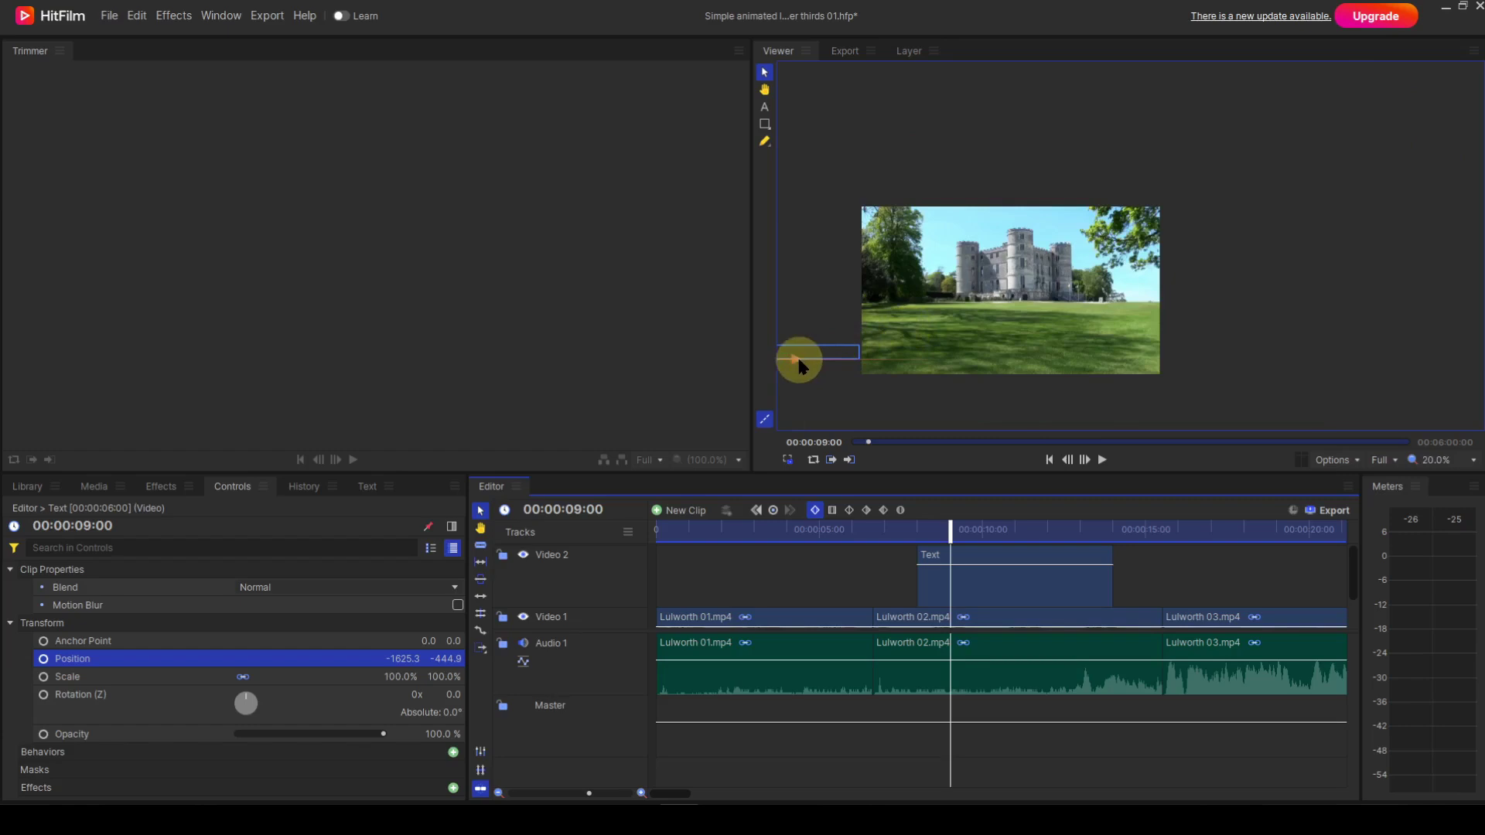
left_click_drag(799, 363, 920, 367)
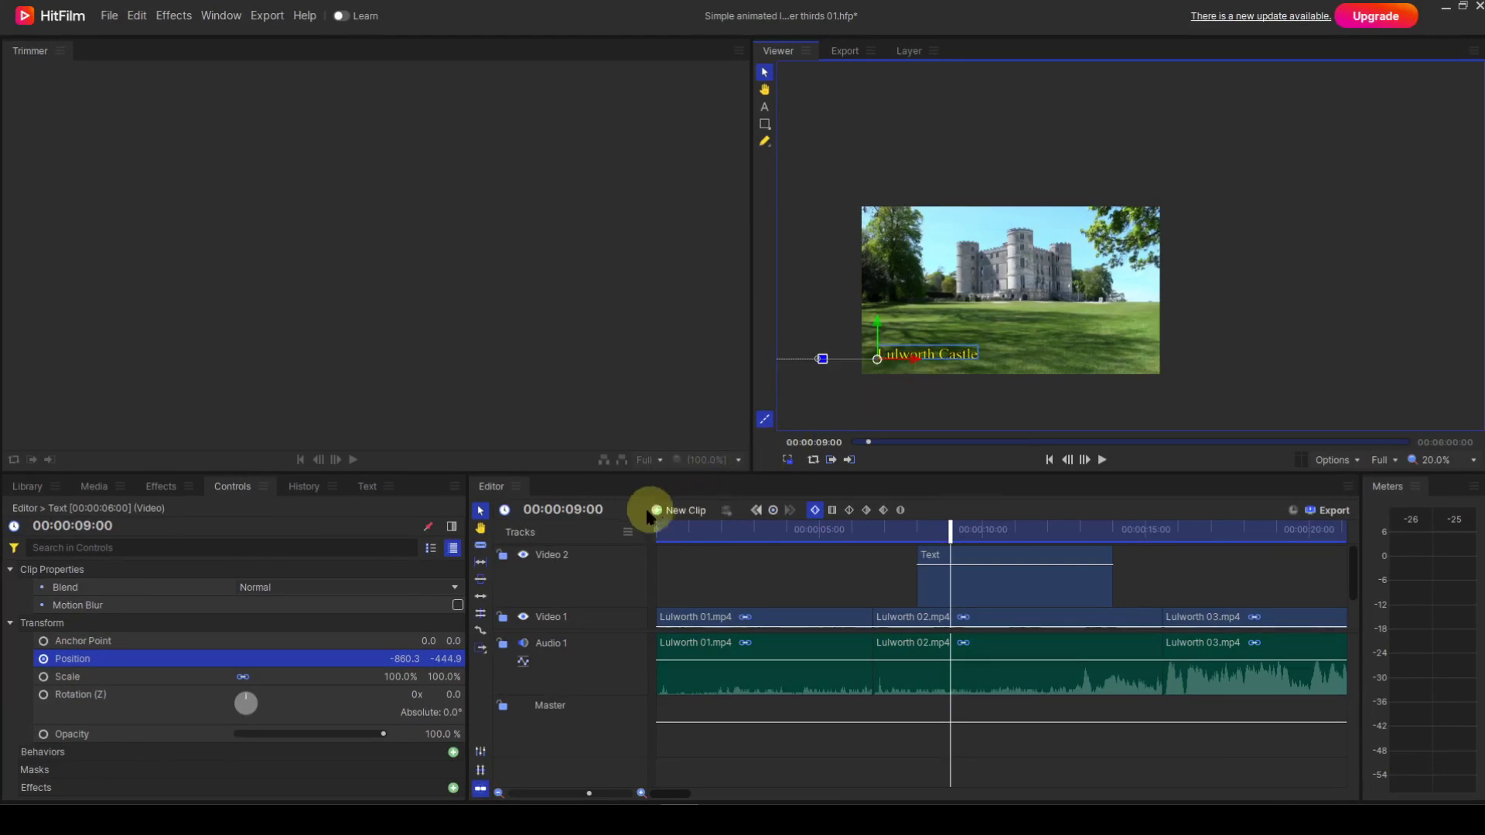
Move the playhead to 00:00:13:00 by entering 13.00 in the Editor timecode.
left_click(559, 513)
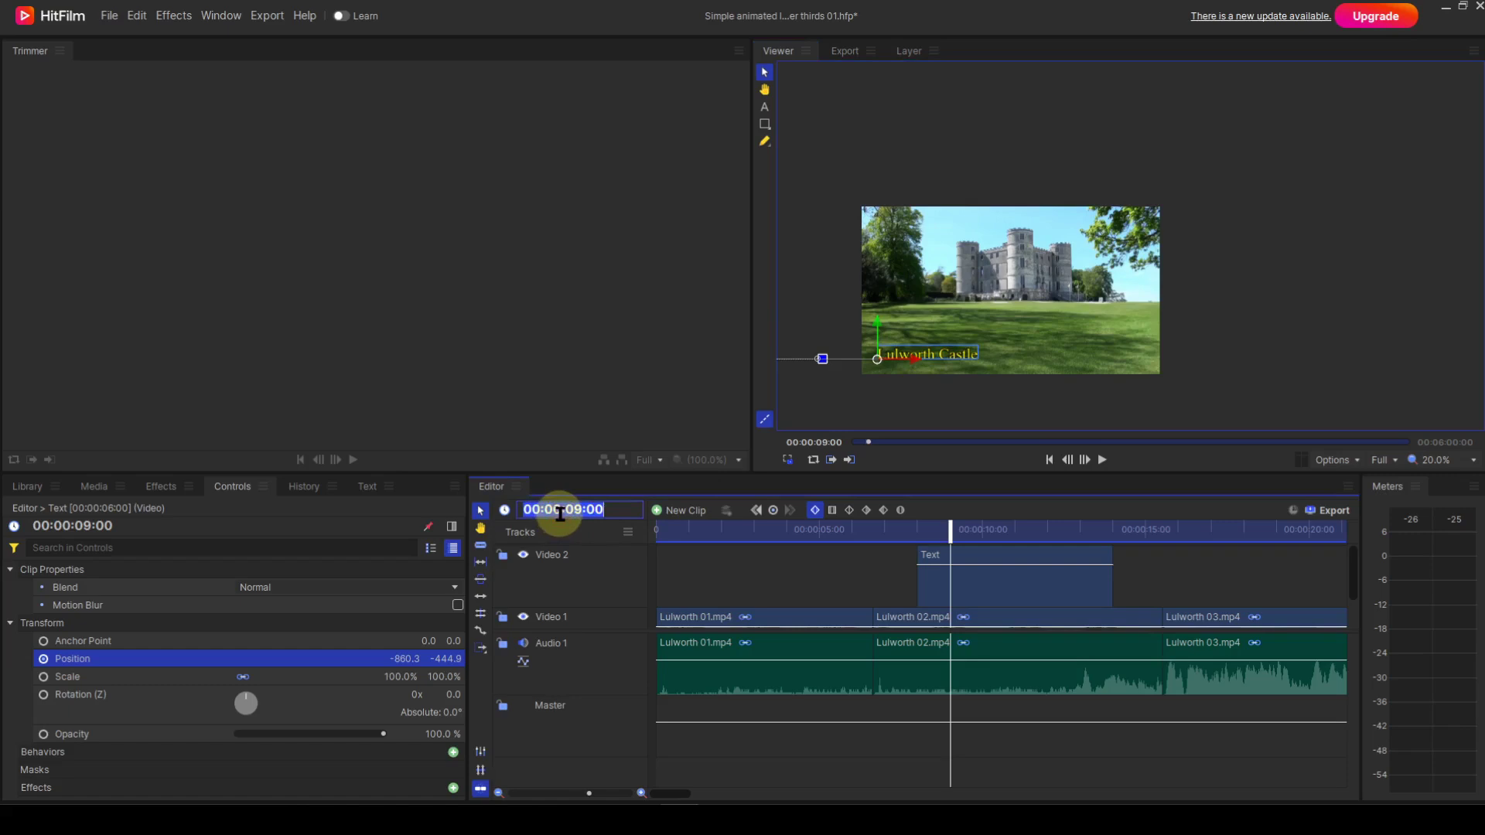
type("1")
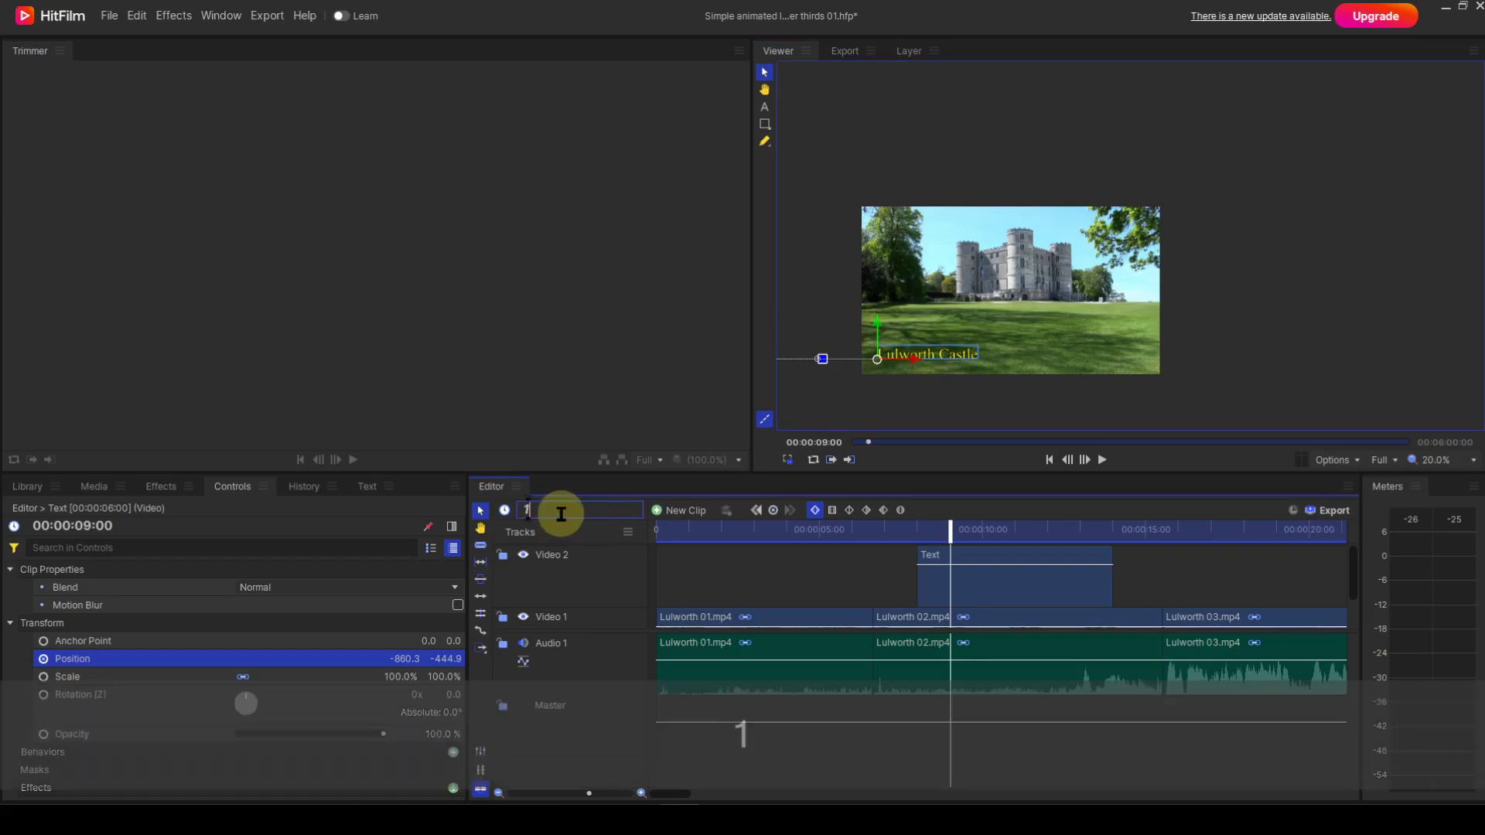
type("3.00")
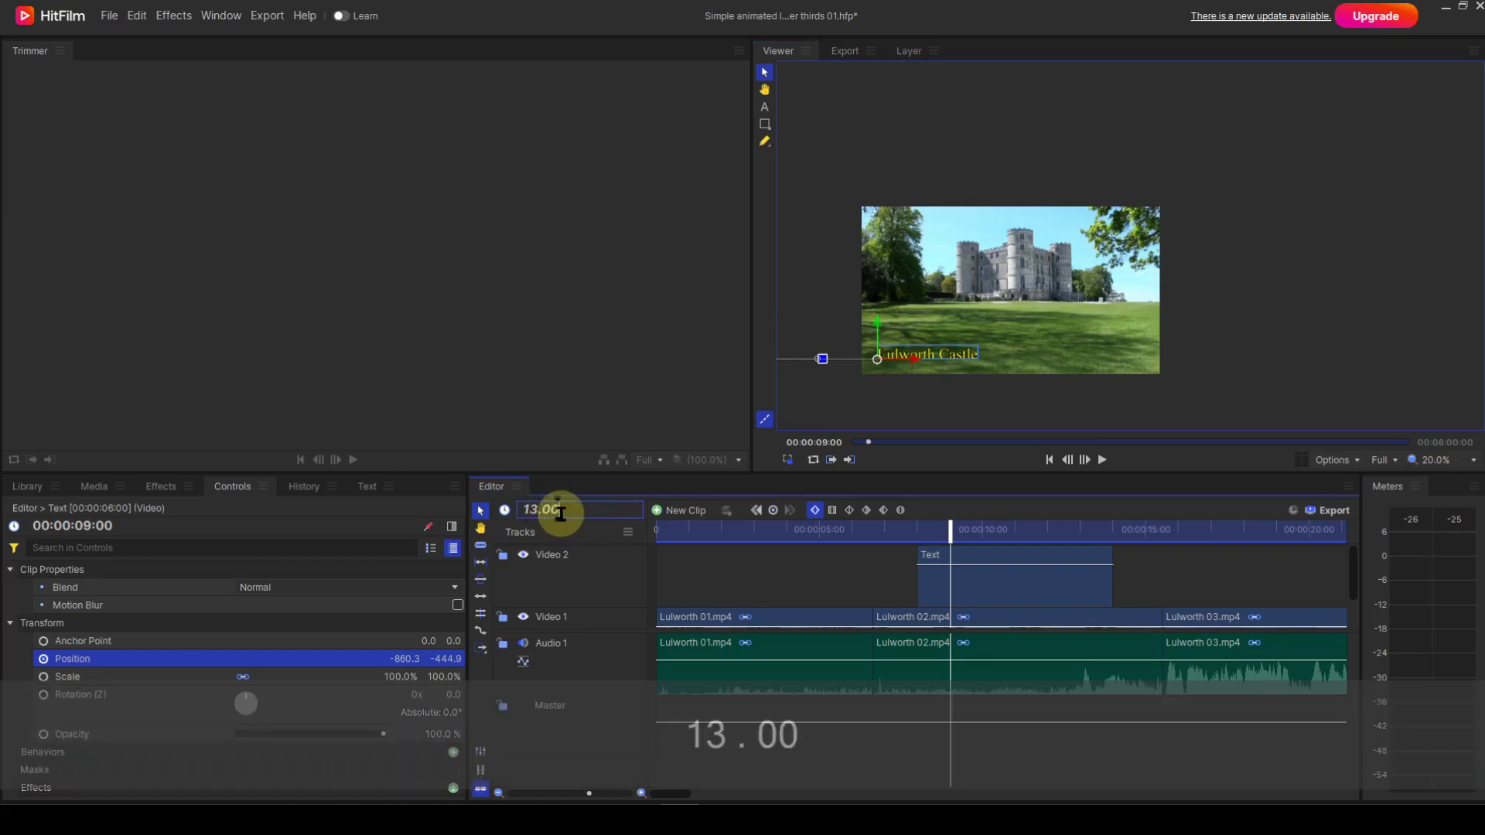
key("Return")
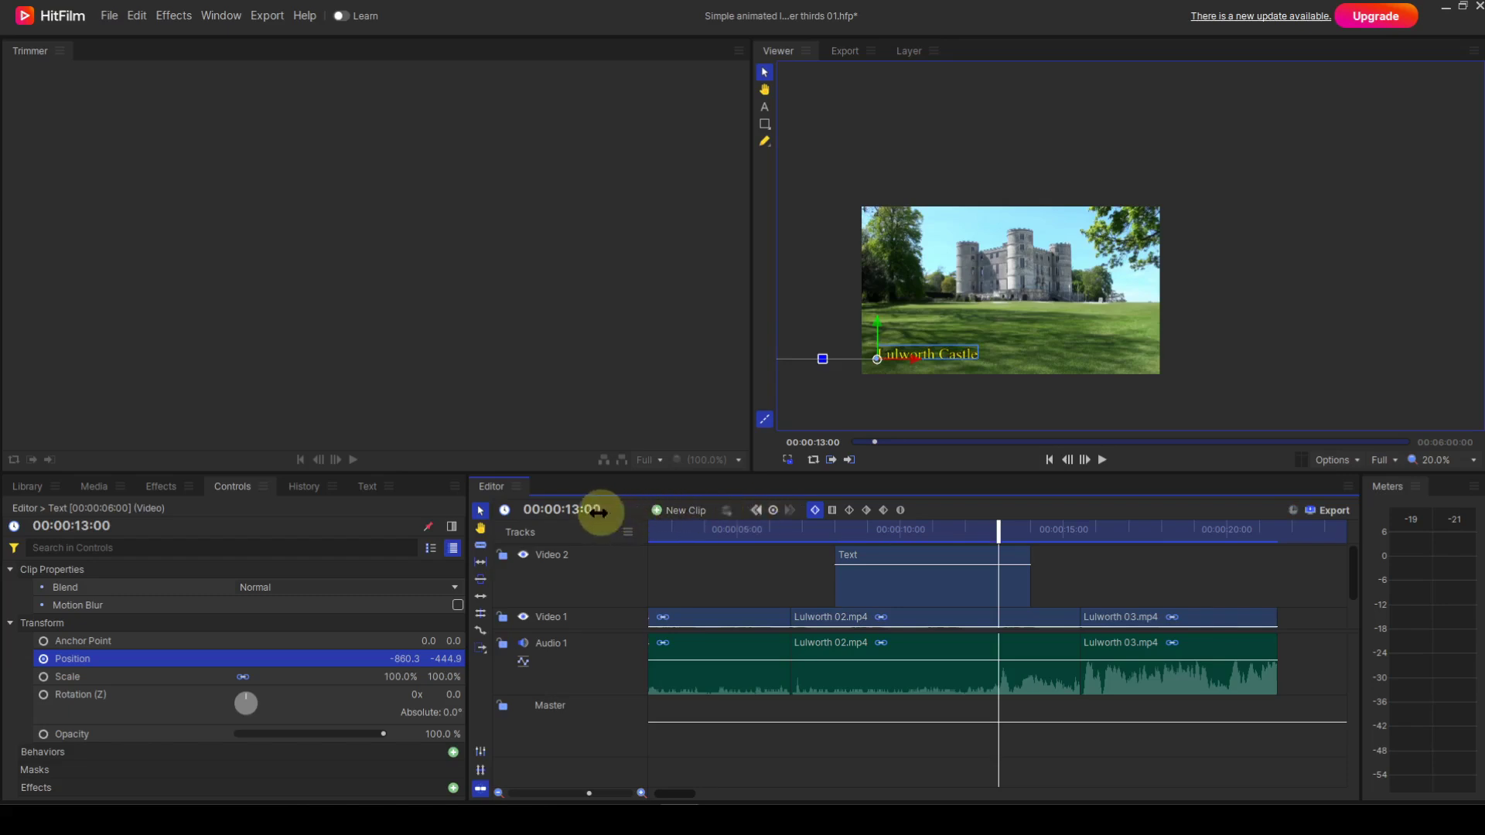
Jump to 00:00:14:00, then step back one frame to 00:00:13:24, the title clip's last frame.
left_click(567, 511)
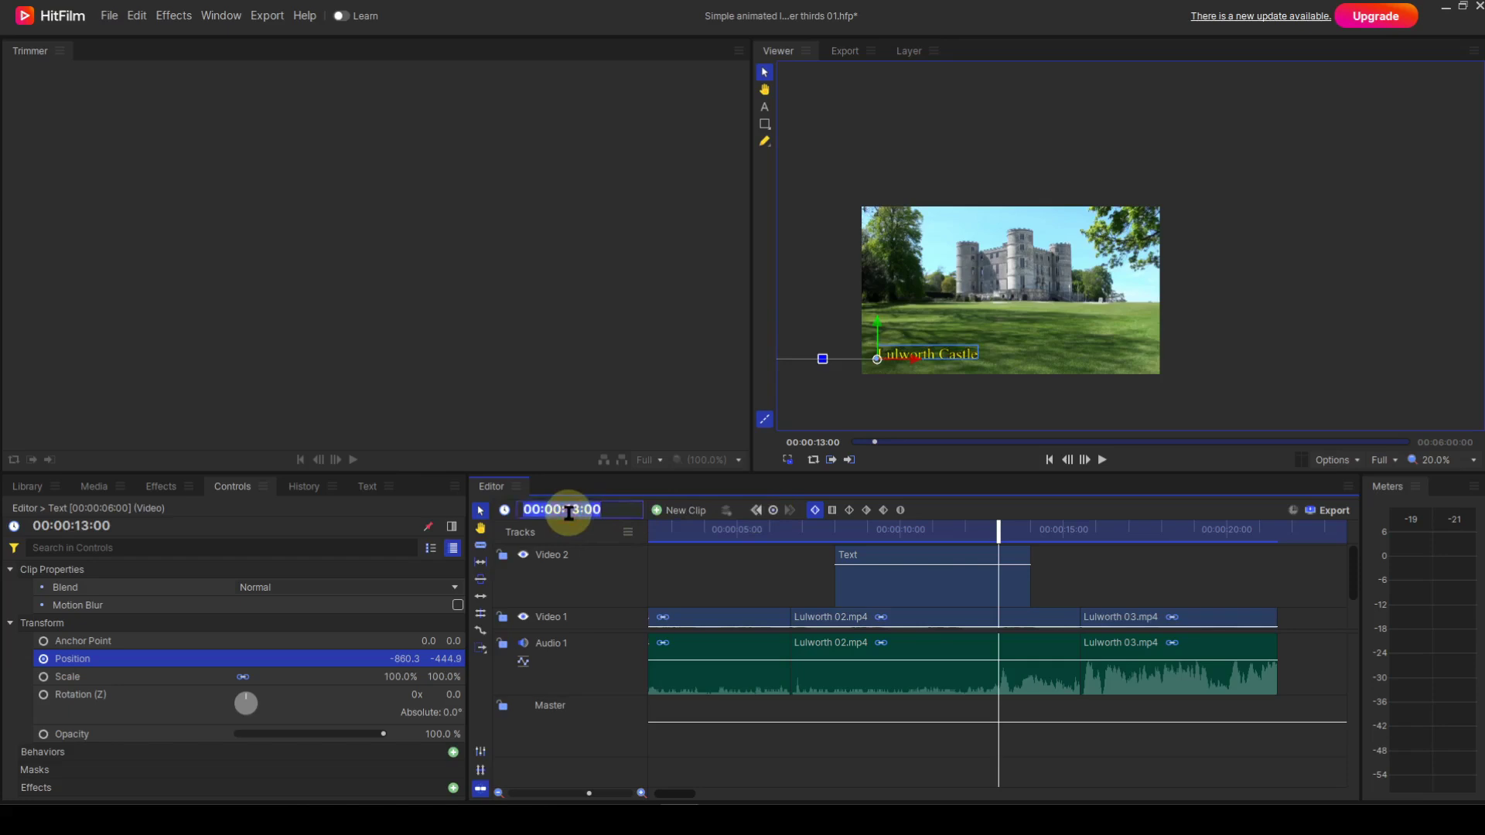
type("14.00")
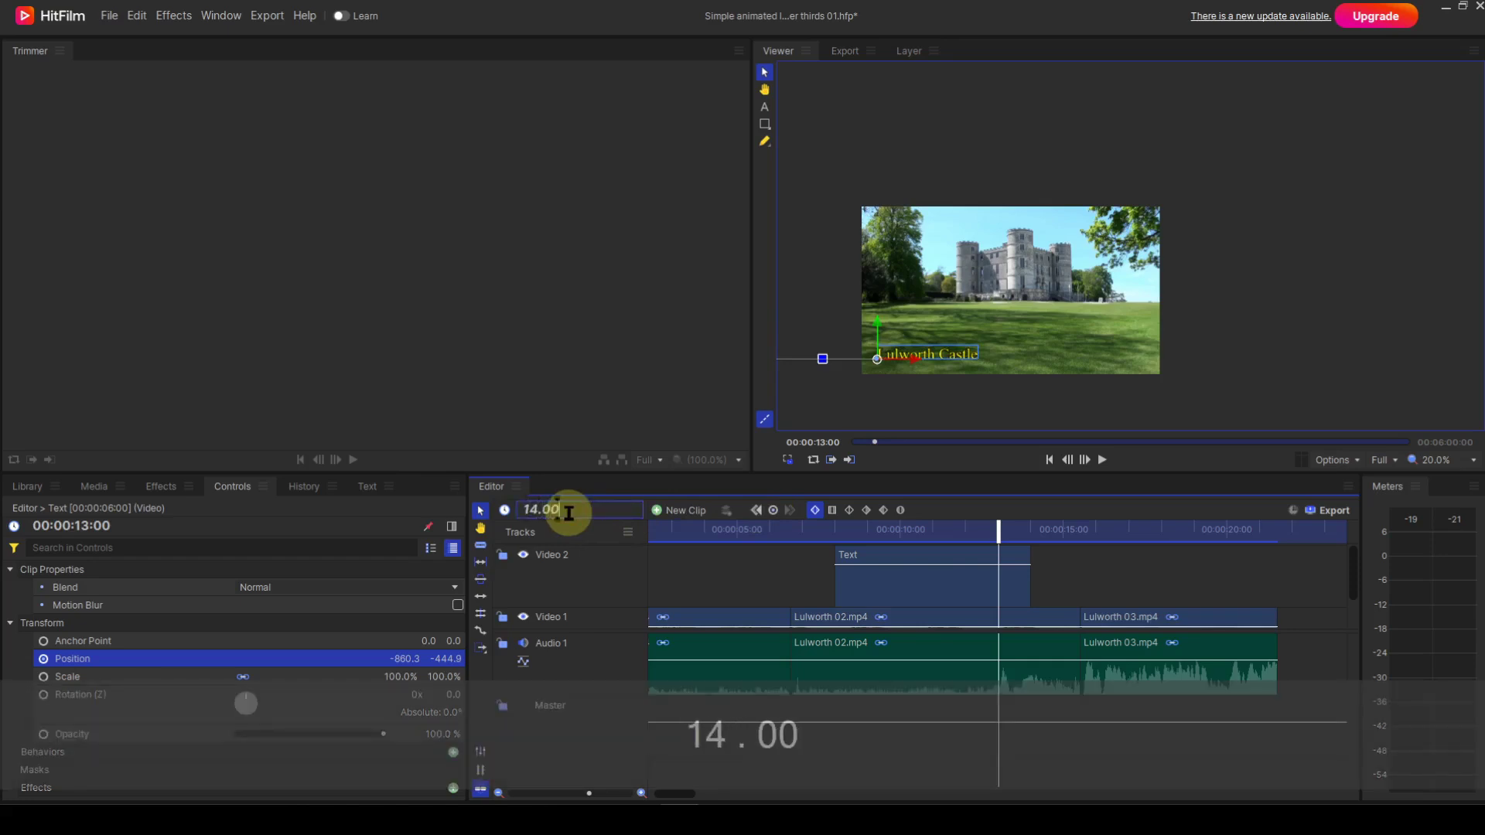
key("Return")
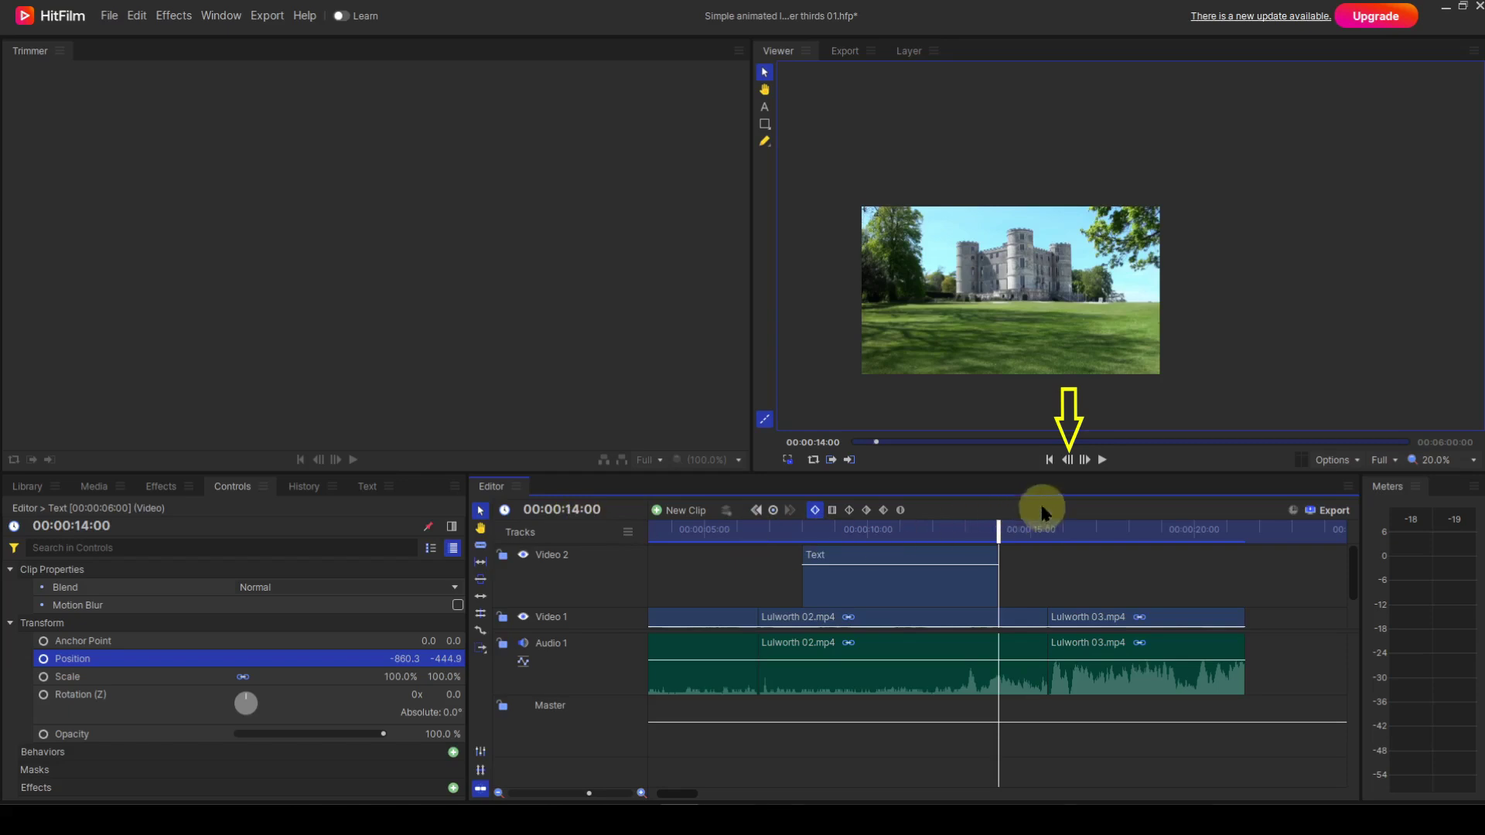
left_click(1068, 461)
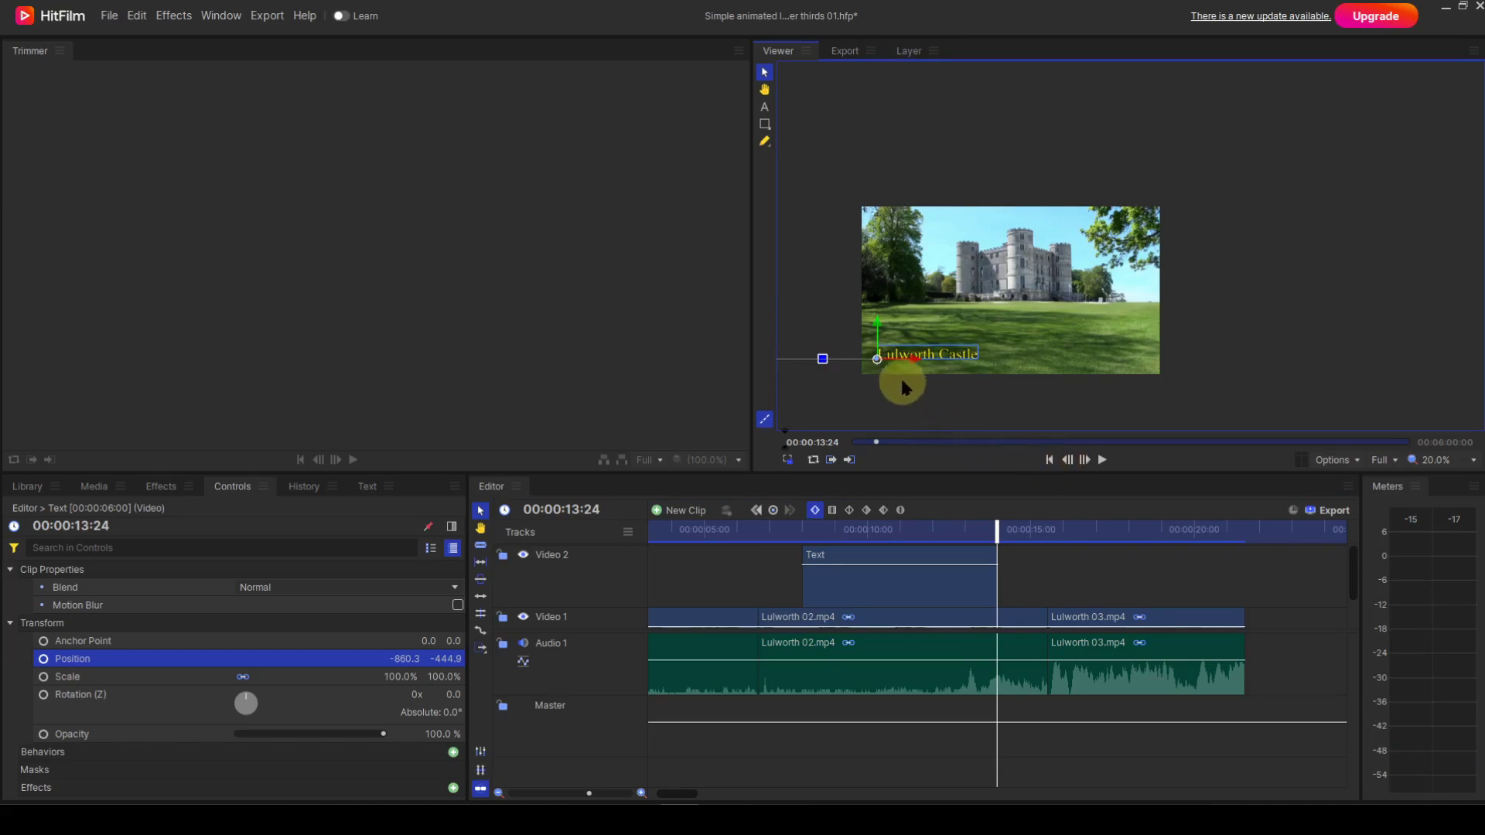
Drag the Lulworth Castle title left off-screen to Position -1635.3, -444.9 at 13:24.
left_click_drag(911, 360, 779, 362)
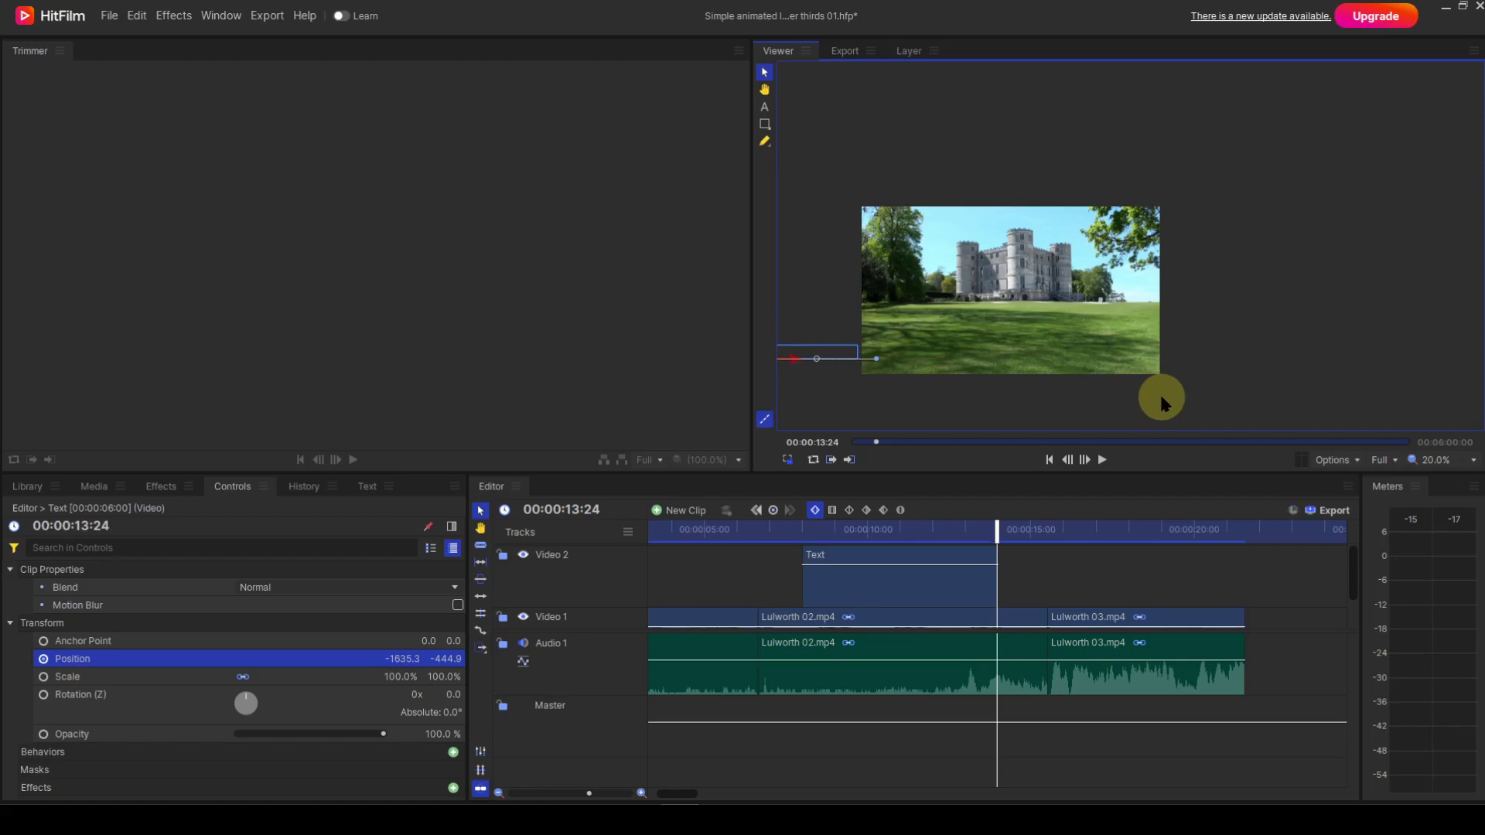
Zoom and pan the Viewer, then play from 00:00:06:06 to preview the lower-third animation.
scroll(1114, 331, "up", 1)
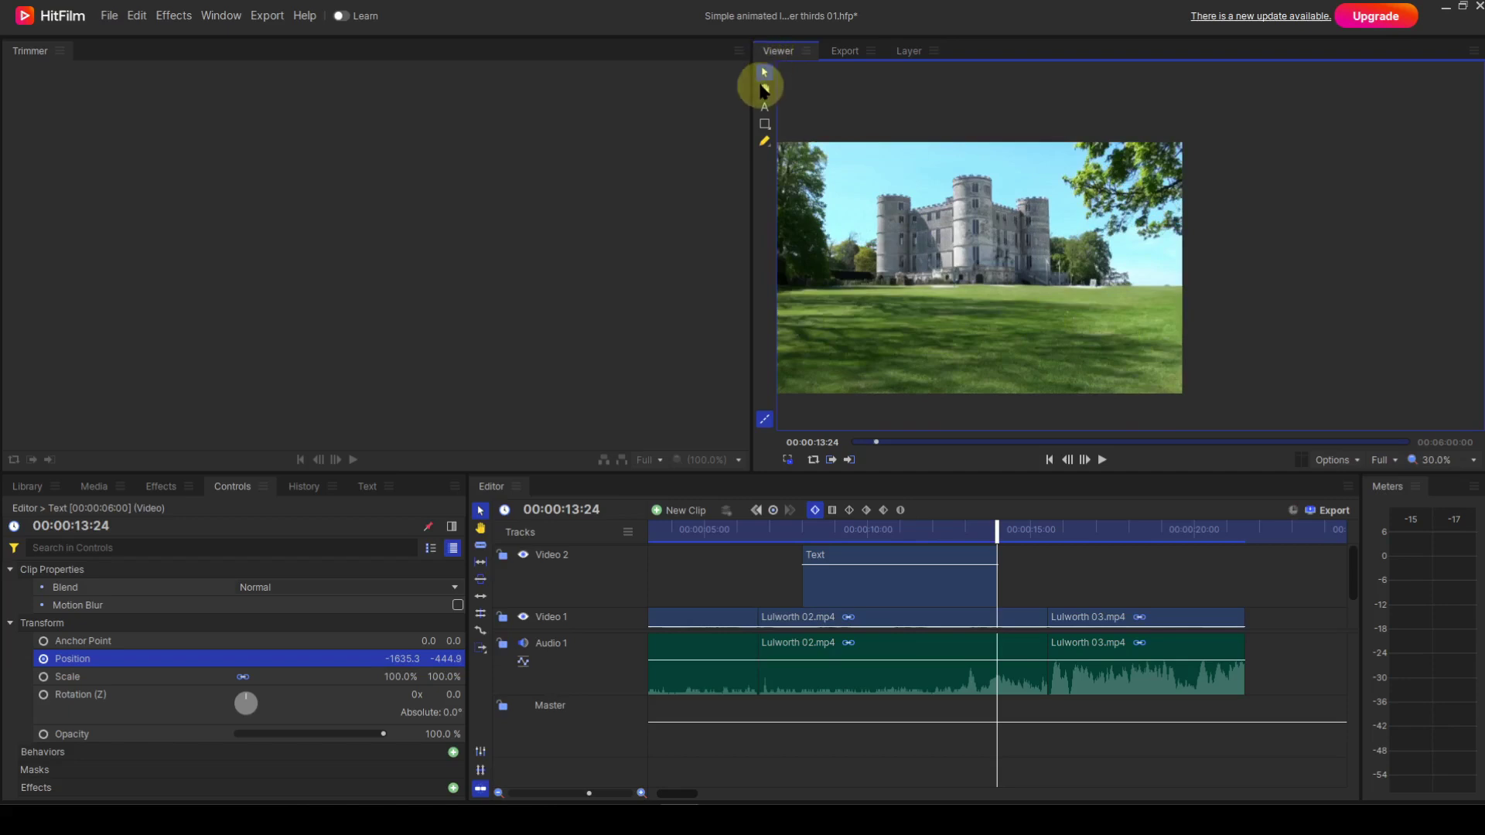
left_click(764, 89)
left_click_drag(1002, 267, 1113, 269)
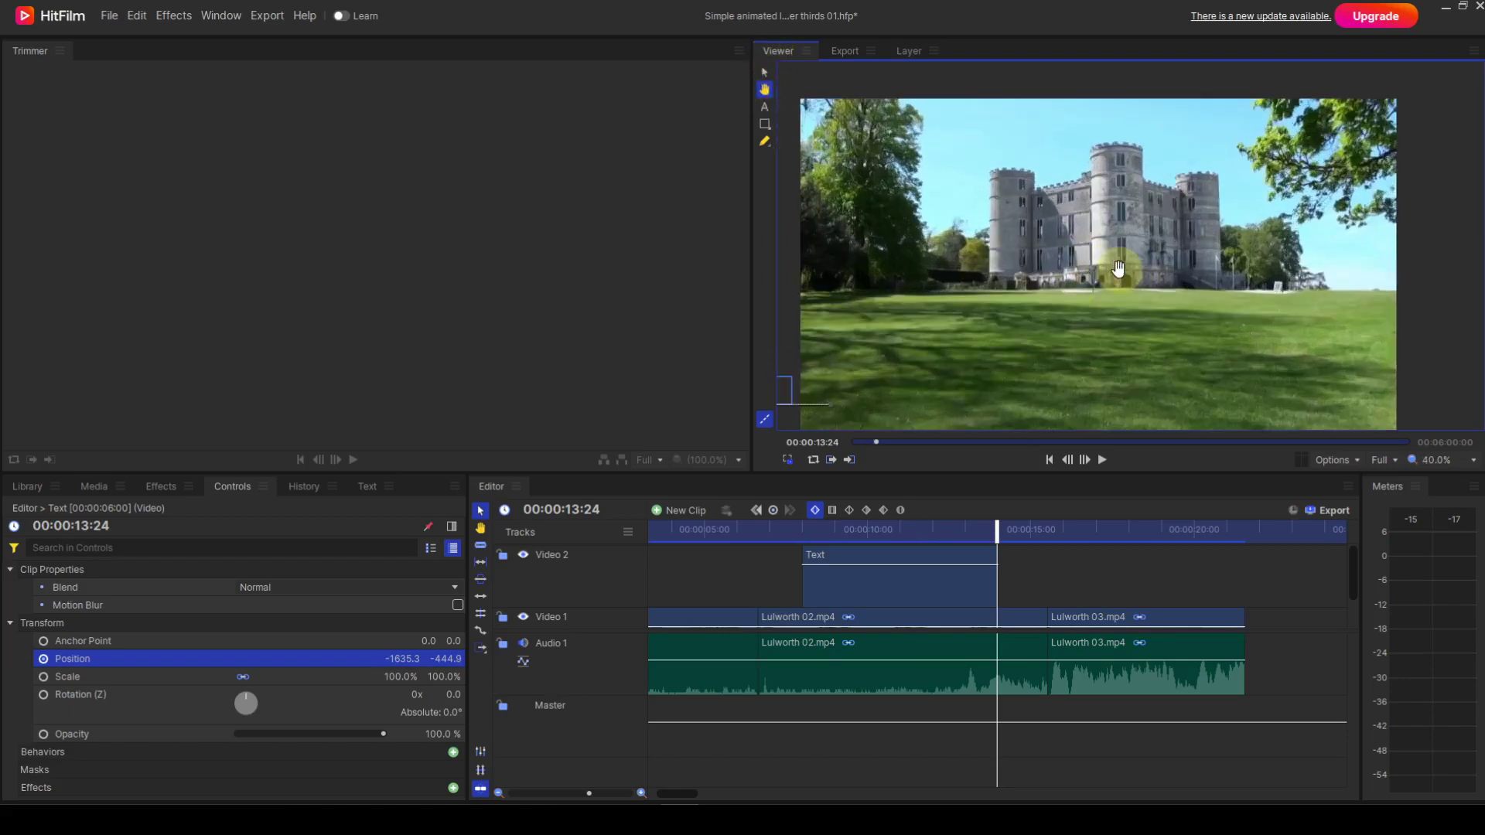
scroll(1118, 269, "up", 1)
left_click(745, 532)
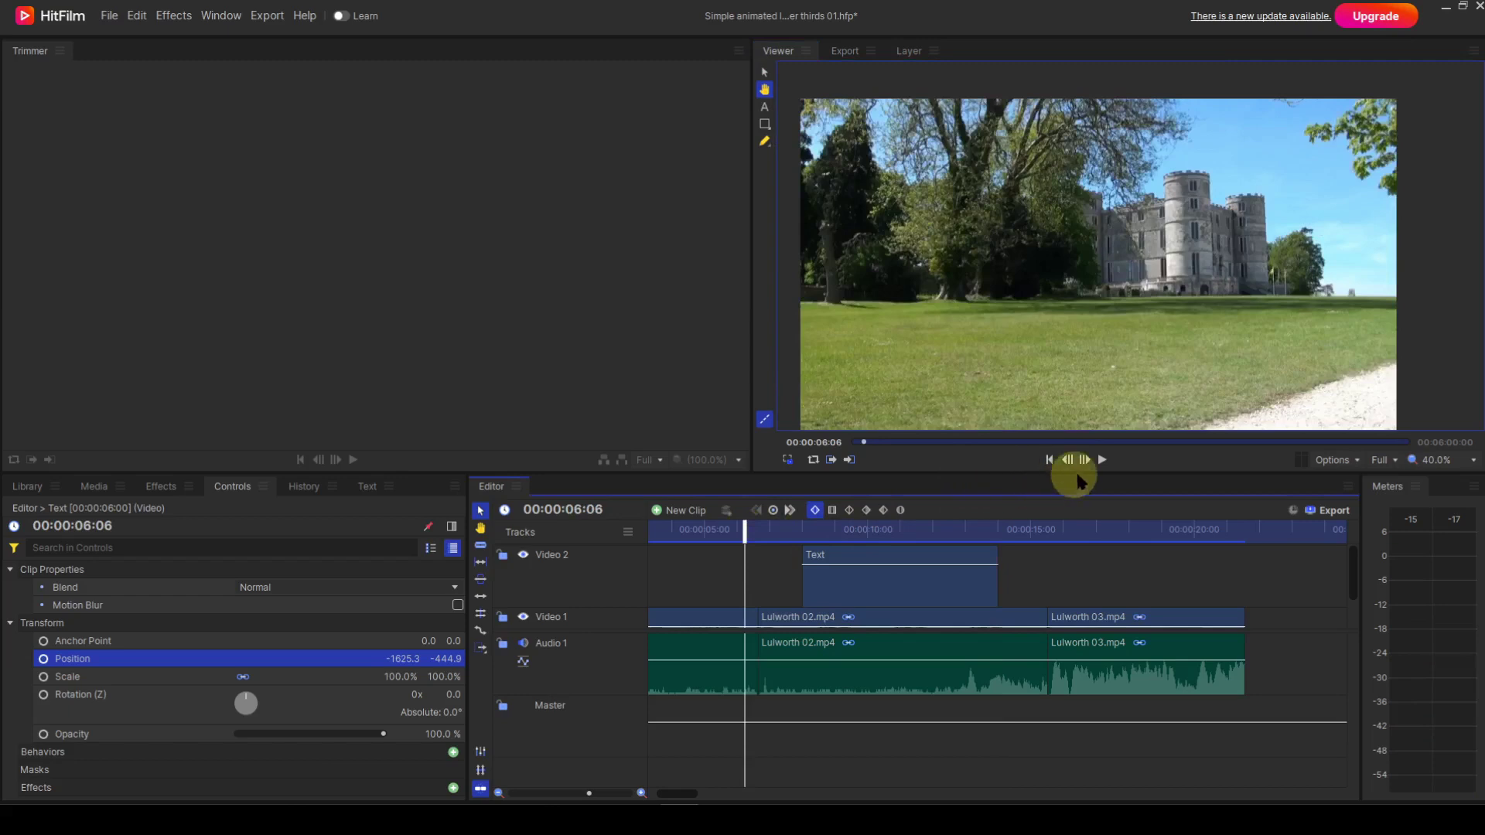
left_click(1103, 461)
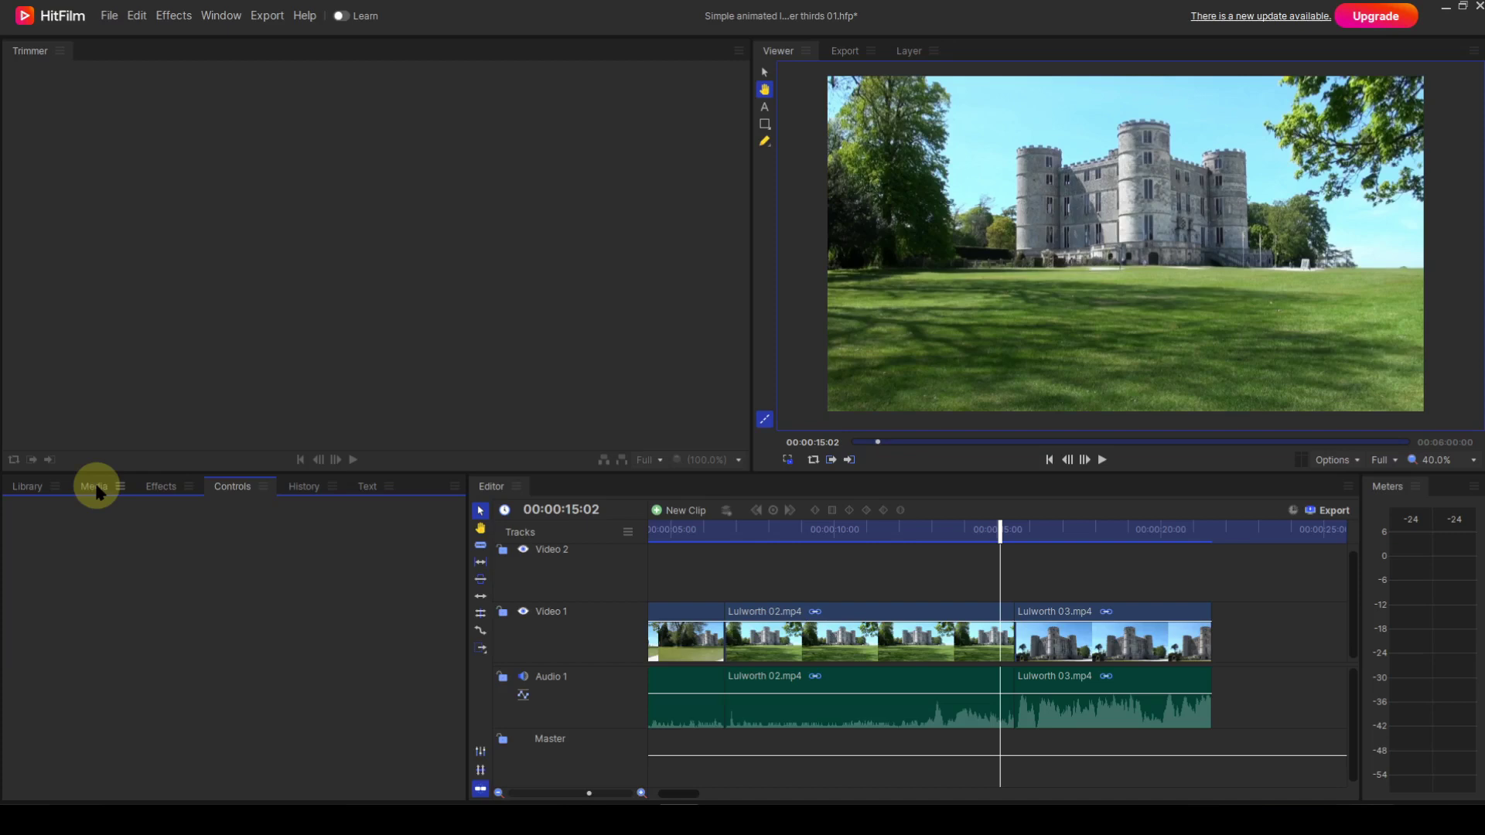
Show the project media, browse the Installed Templates and select Super Simple.
left_click(96, 487)
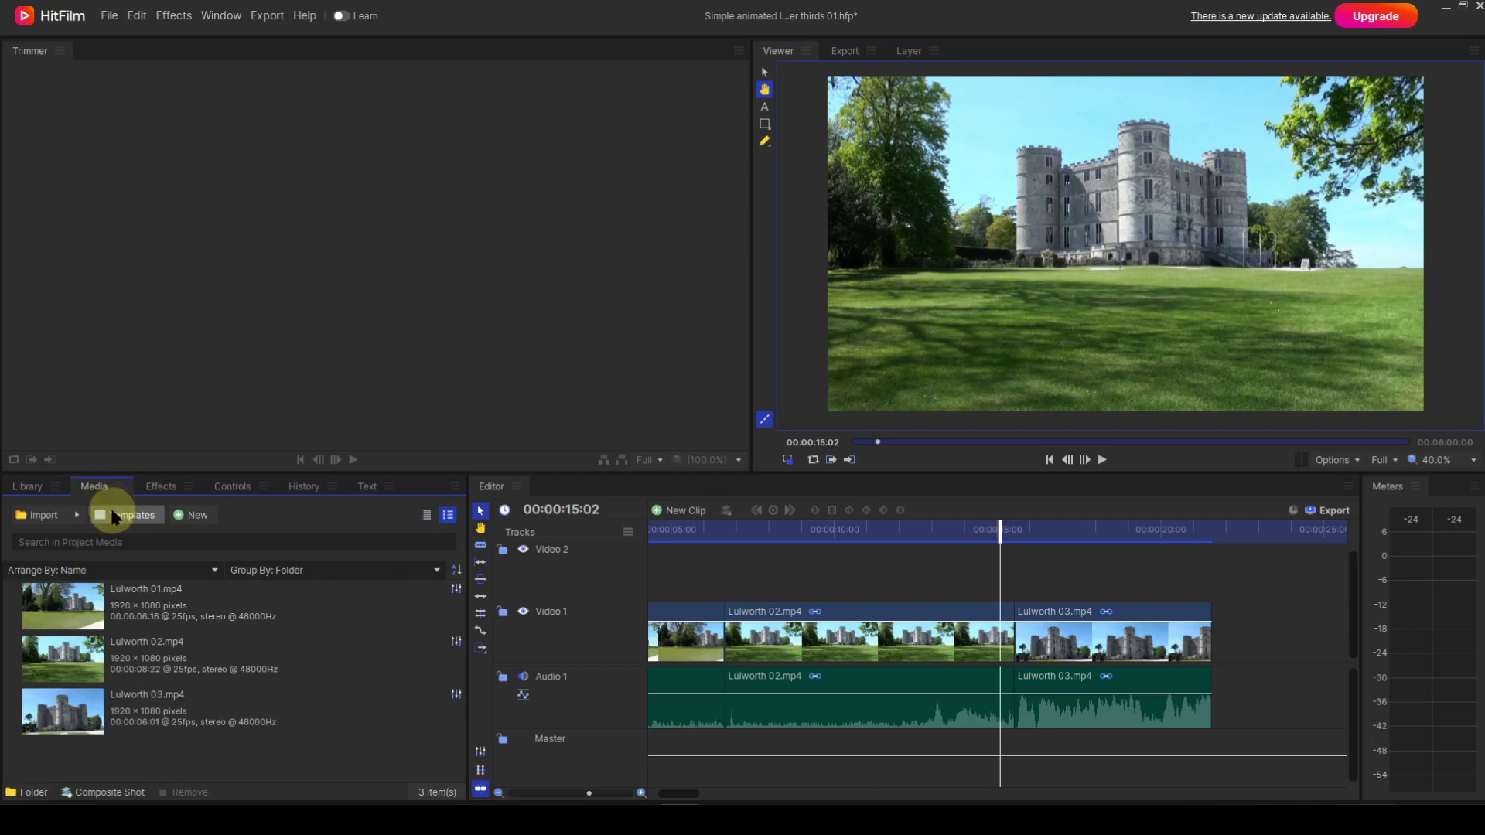
left_click(114, 517)
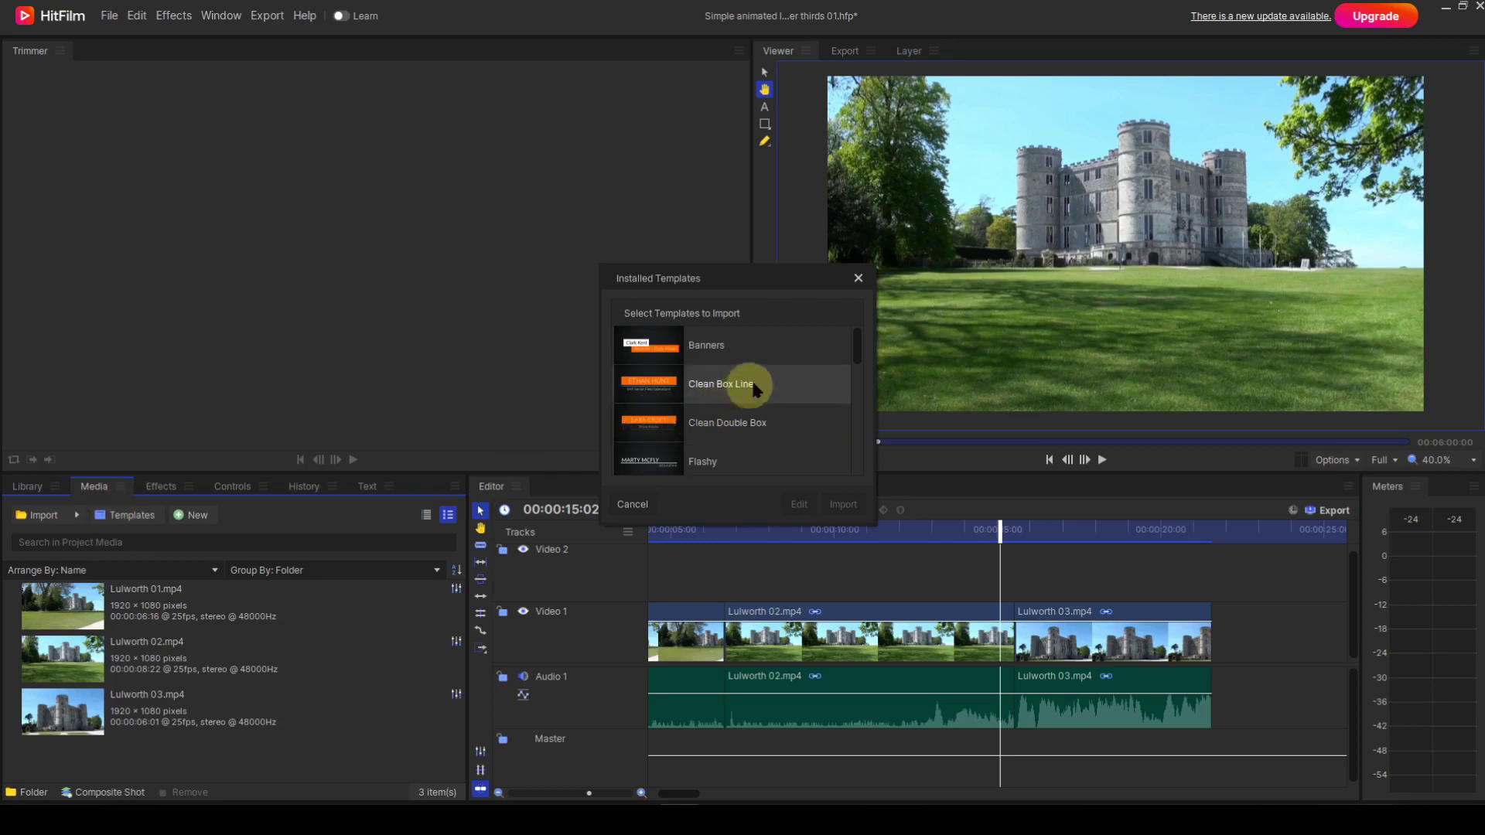
scroll(762, 377, "down", 5)
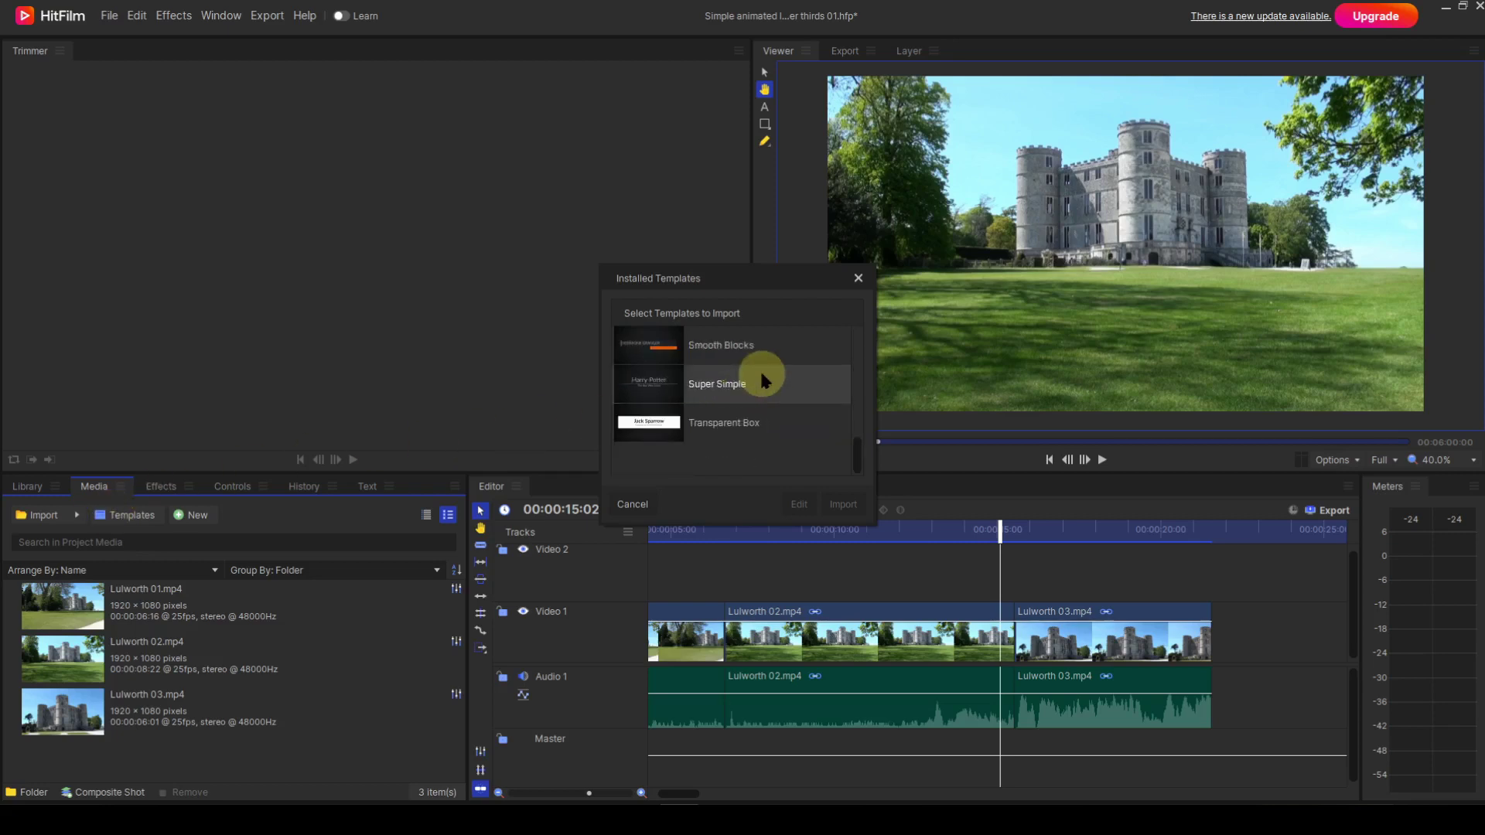
left_click(717, 388)
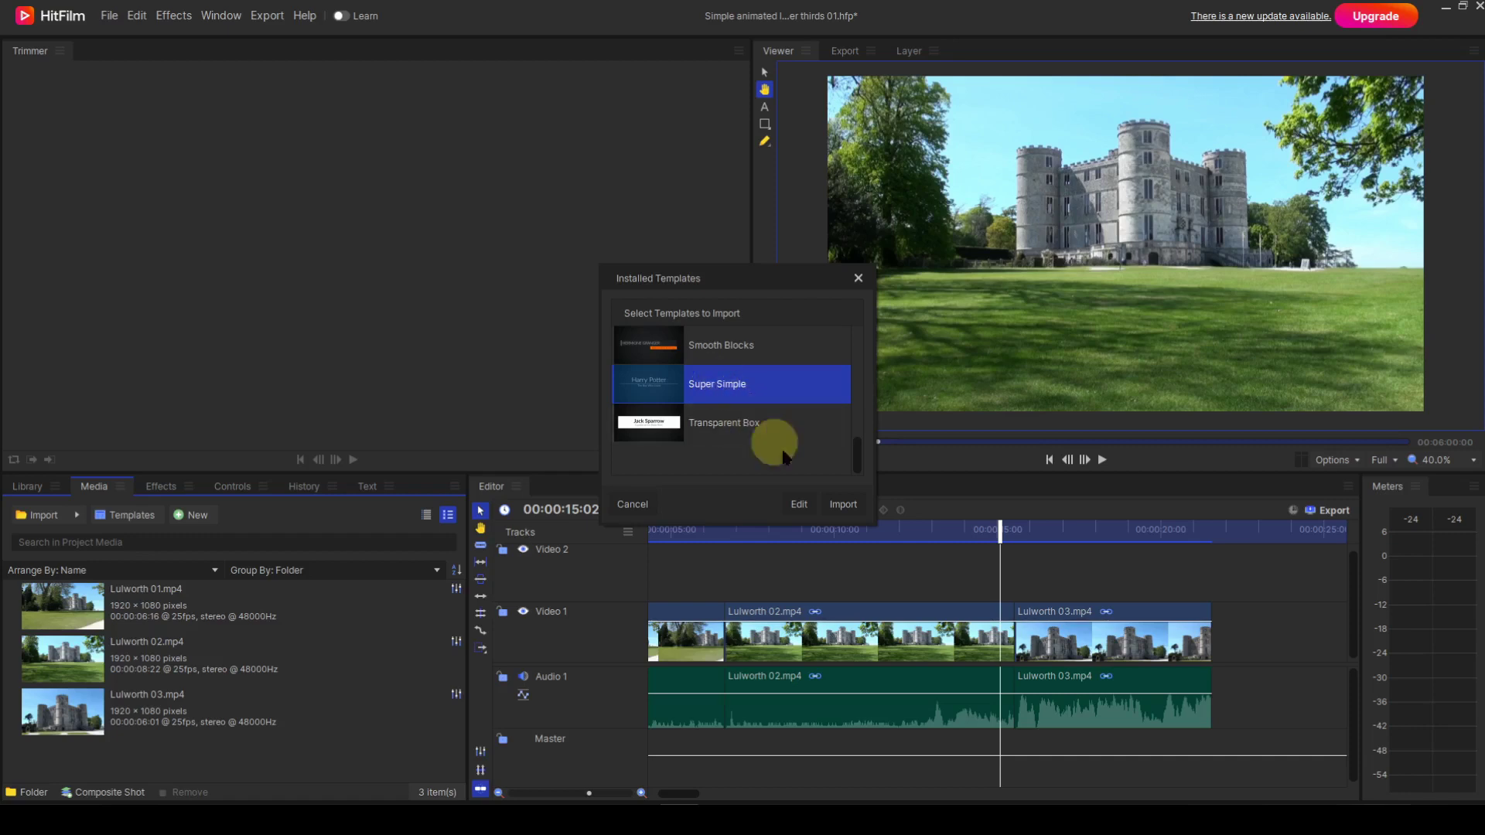
Import the Super Simple template and place it on Video 2 above Lulworth 02.
left_click(839, 505)
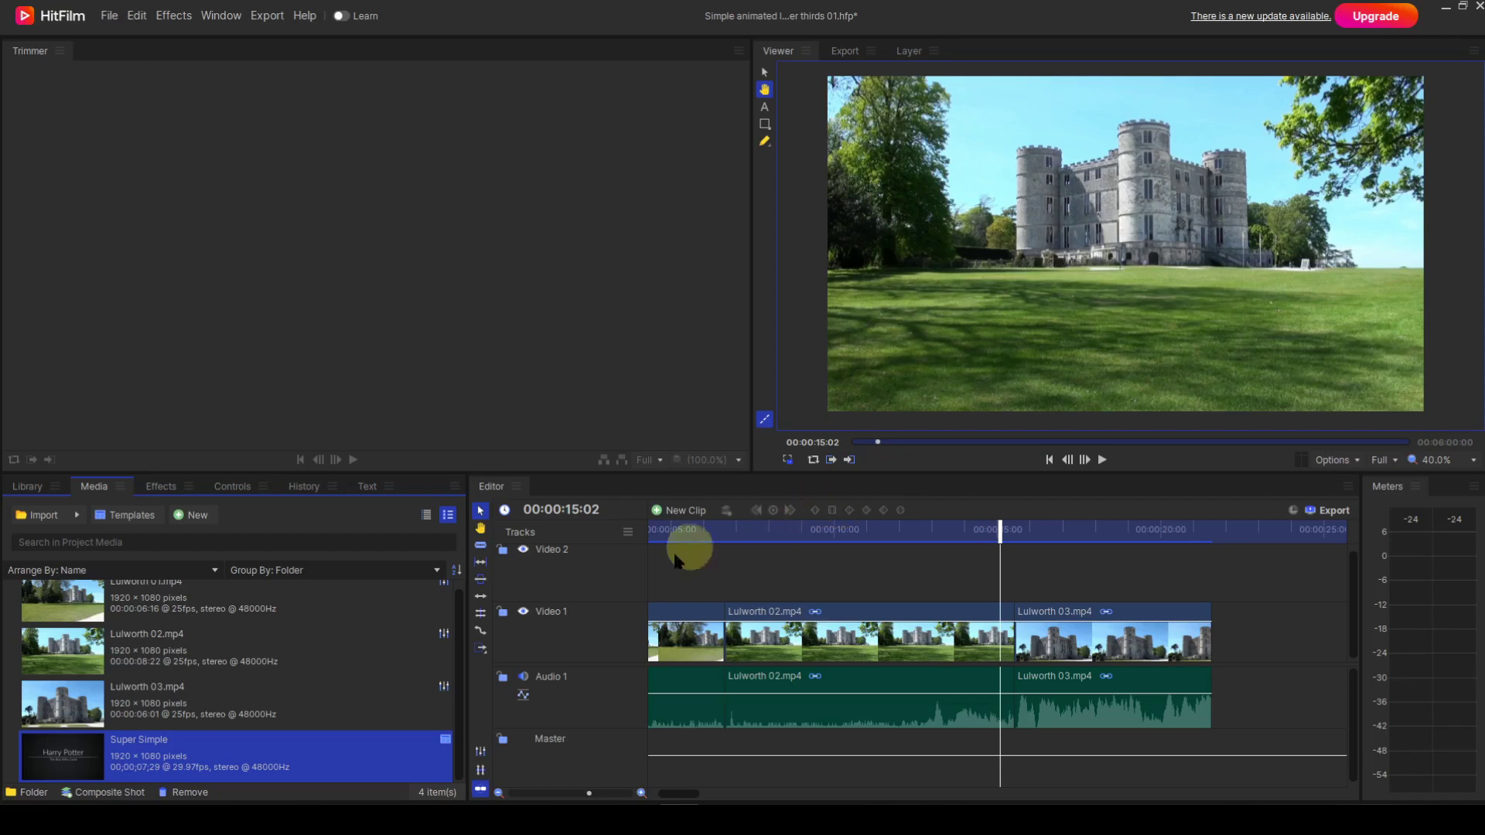
left_click_drag(361, 758, 742, 579)
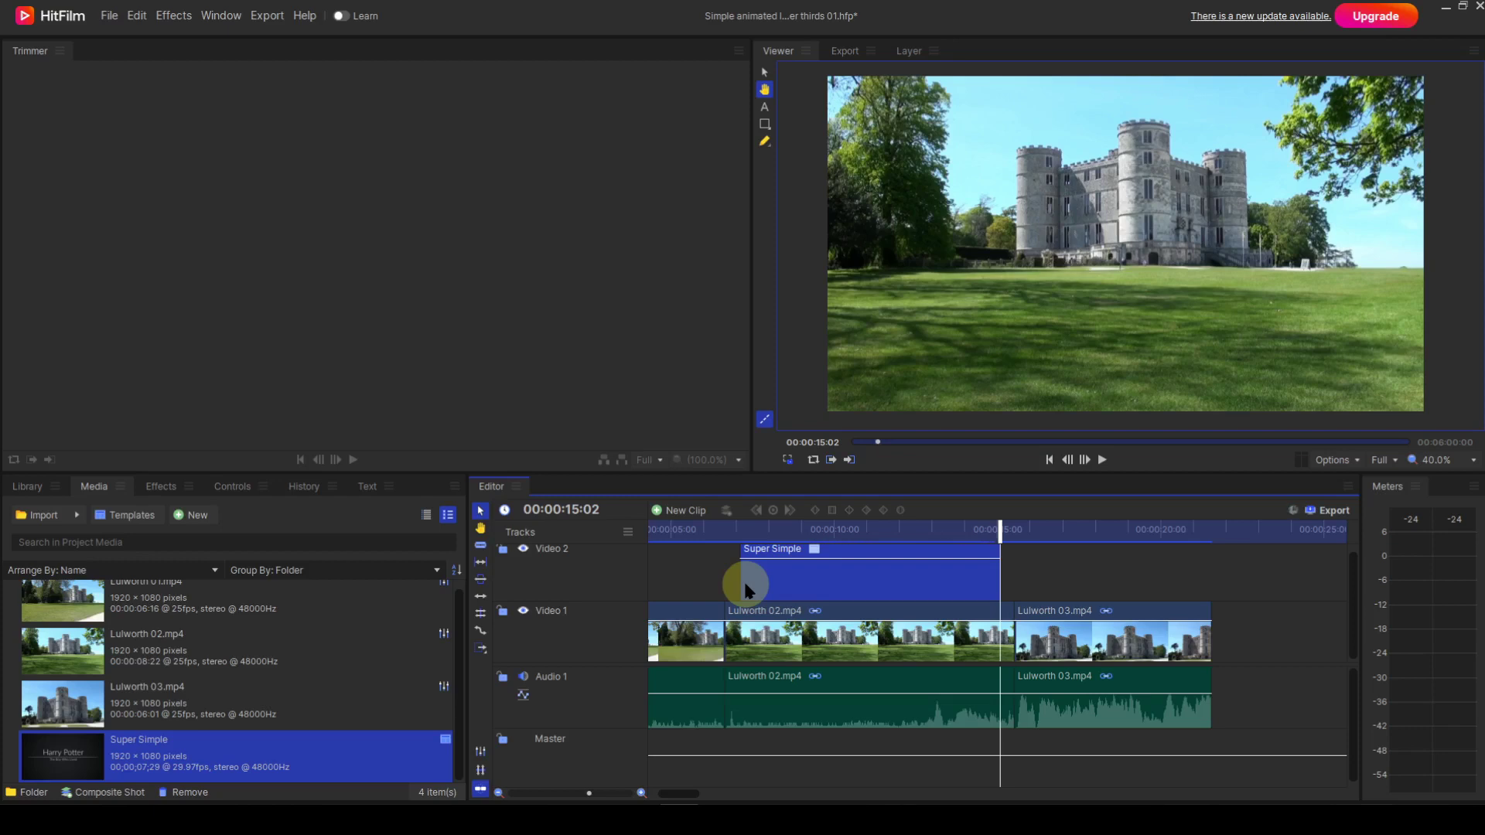
Play the edit from about 6 seconds and stop near 00:00:15:22.
left_click(717, 531)
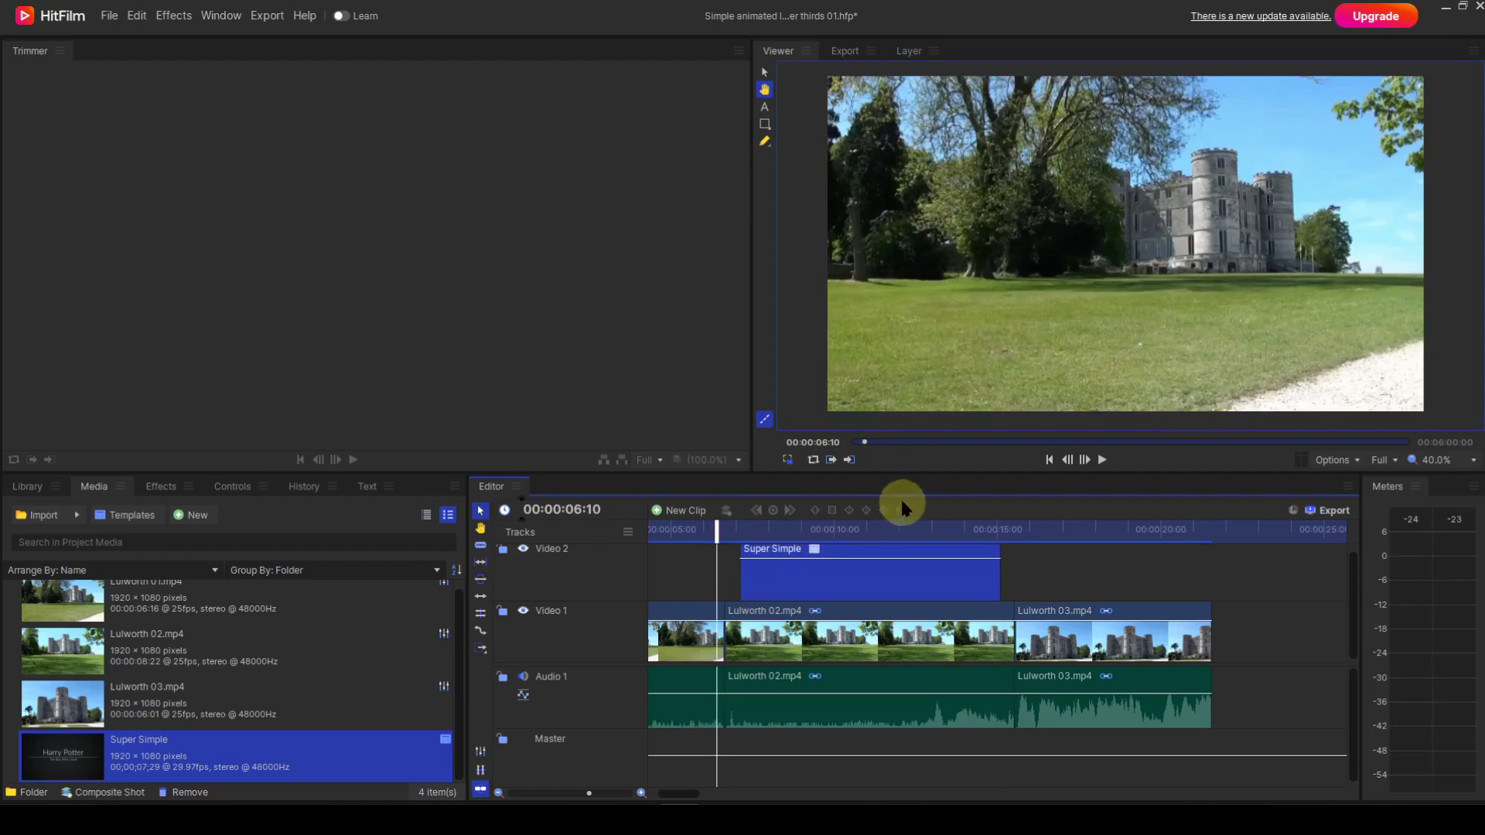
left_click(1102, 461)
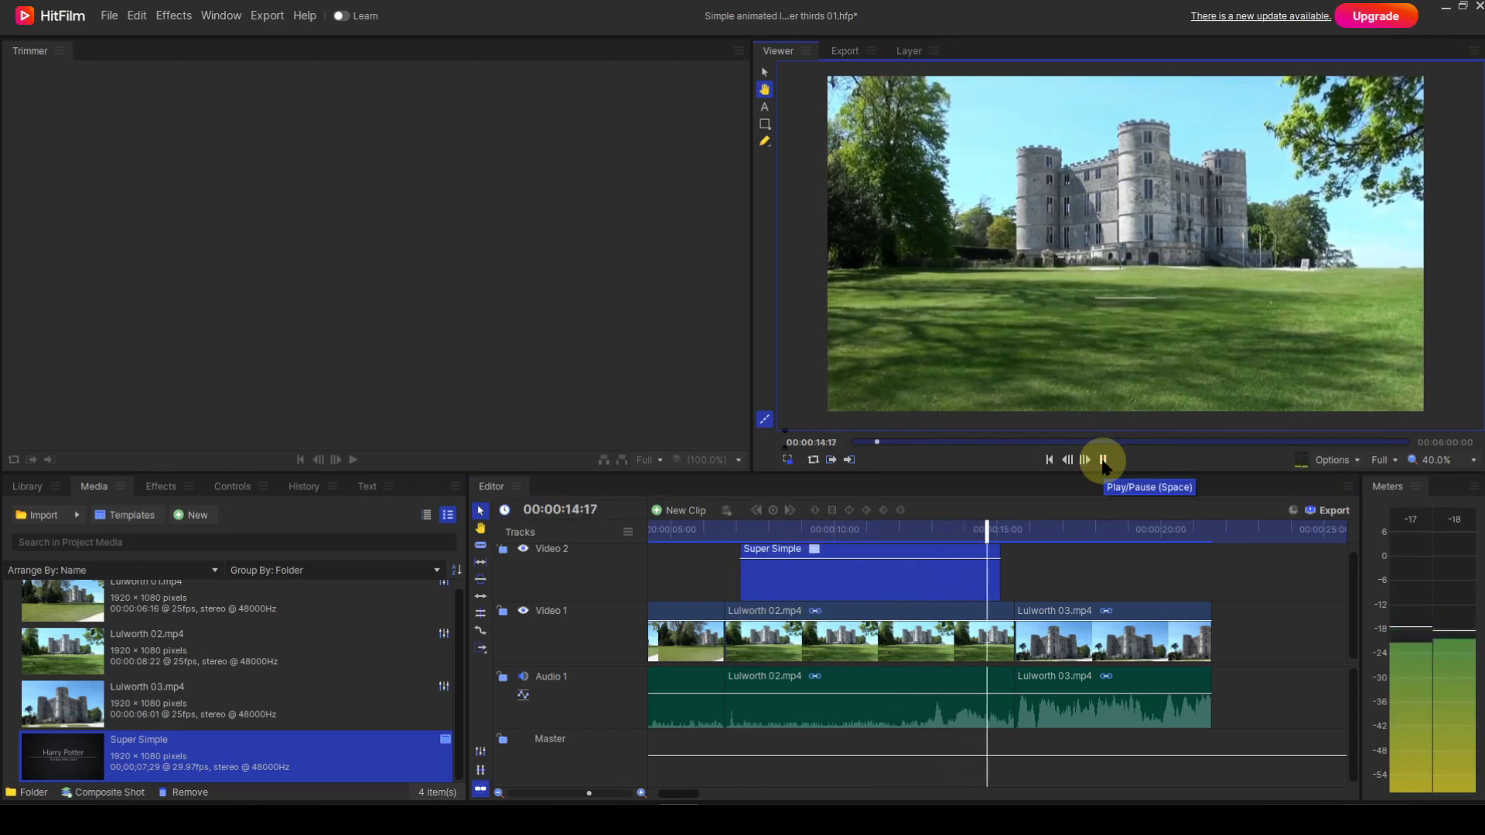
left_click(1103, 461)
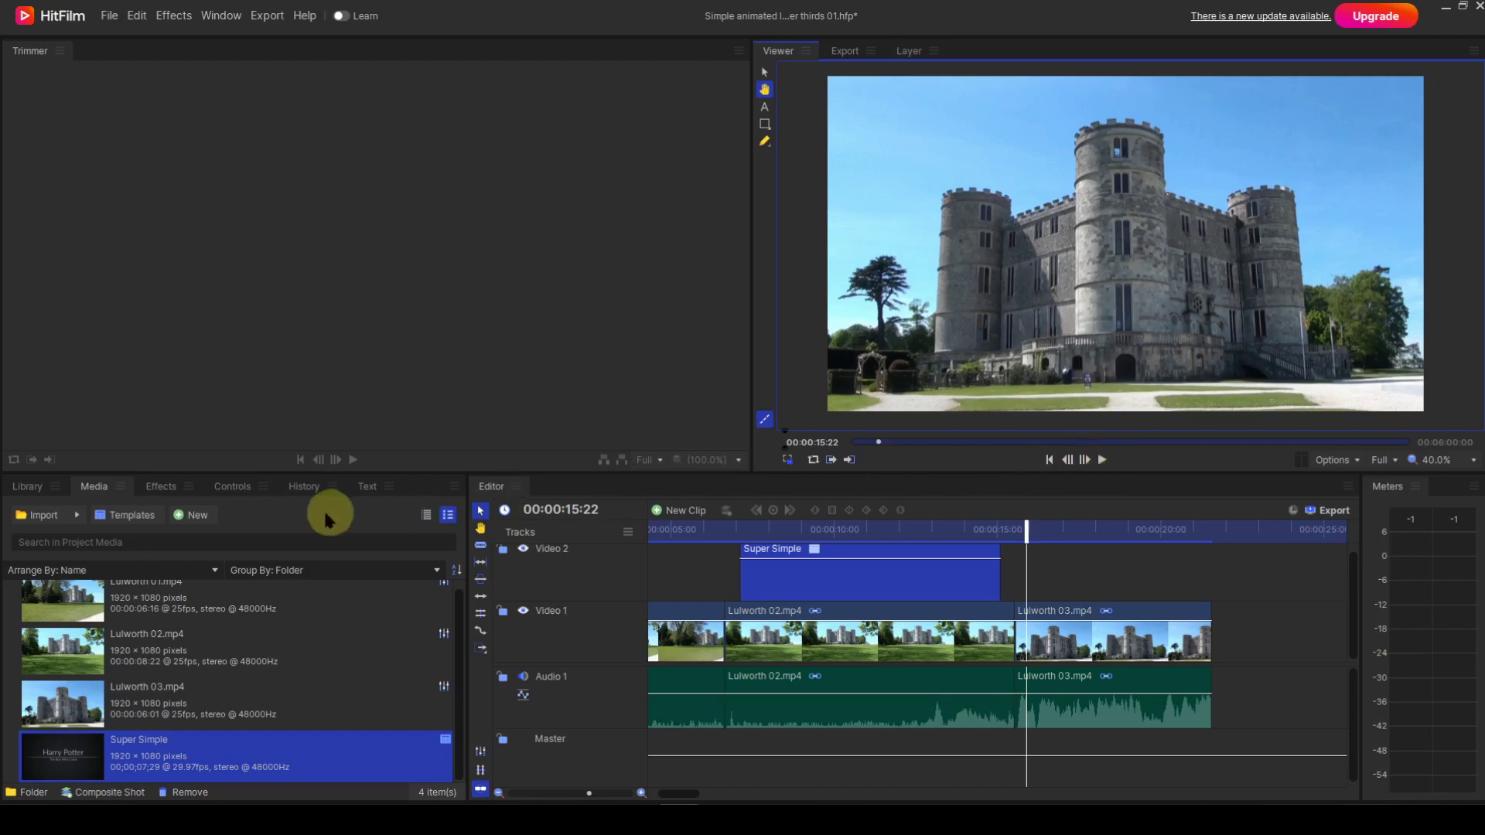
Show the Super Simple clip's properties, activate the Text tool and go to 11 seconds.
left_click(233, 494)
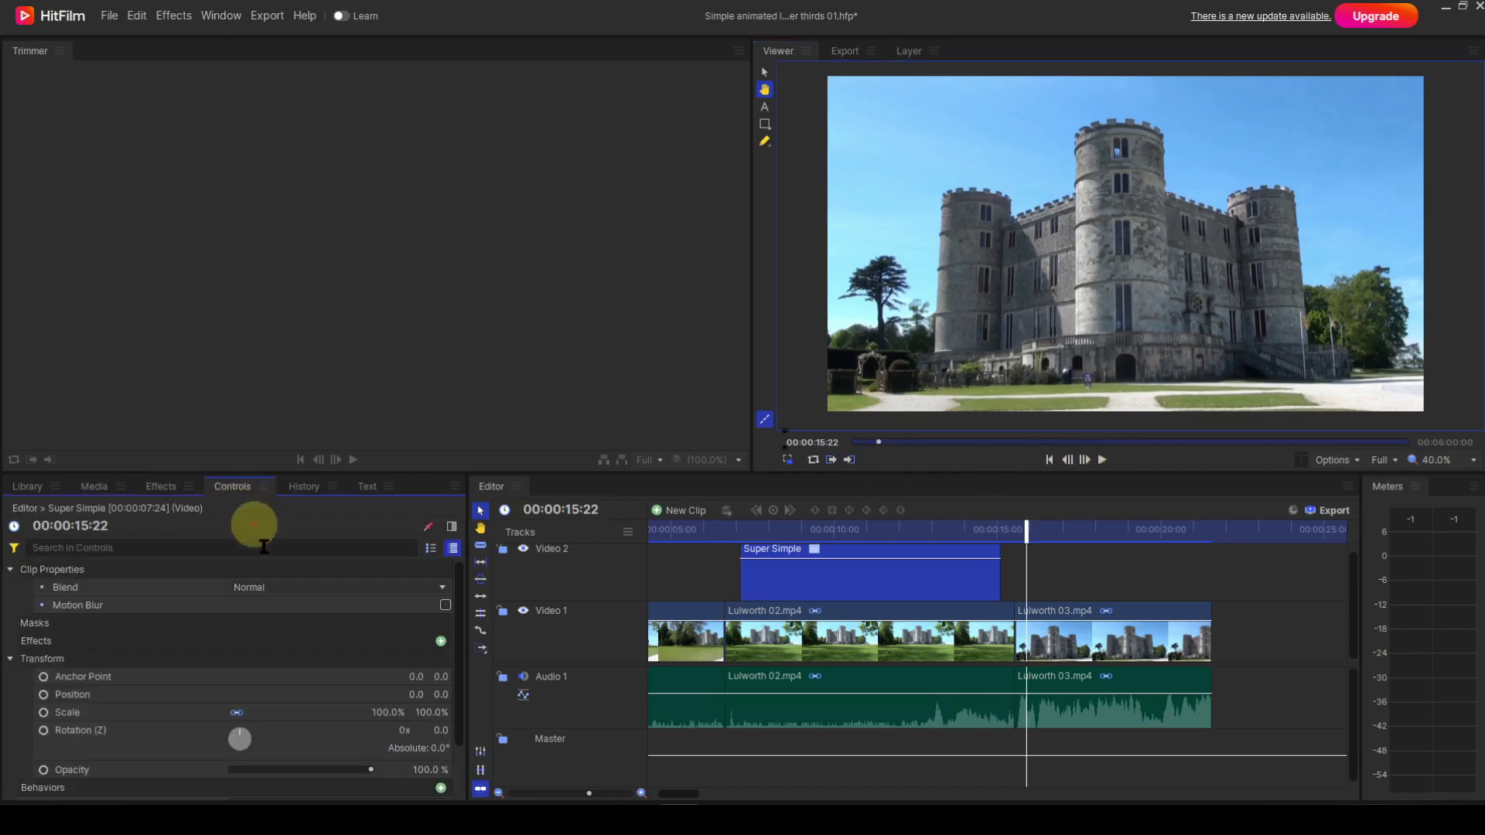
scroll(295, 658, "down", 1)
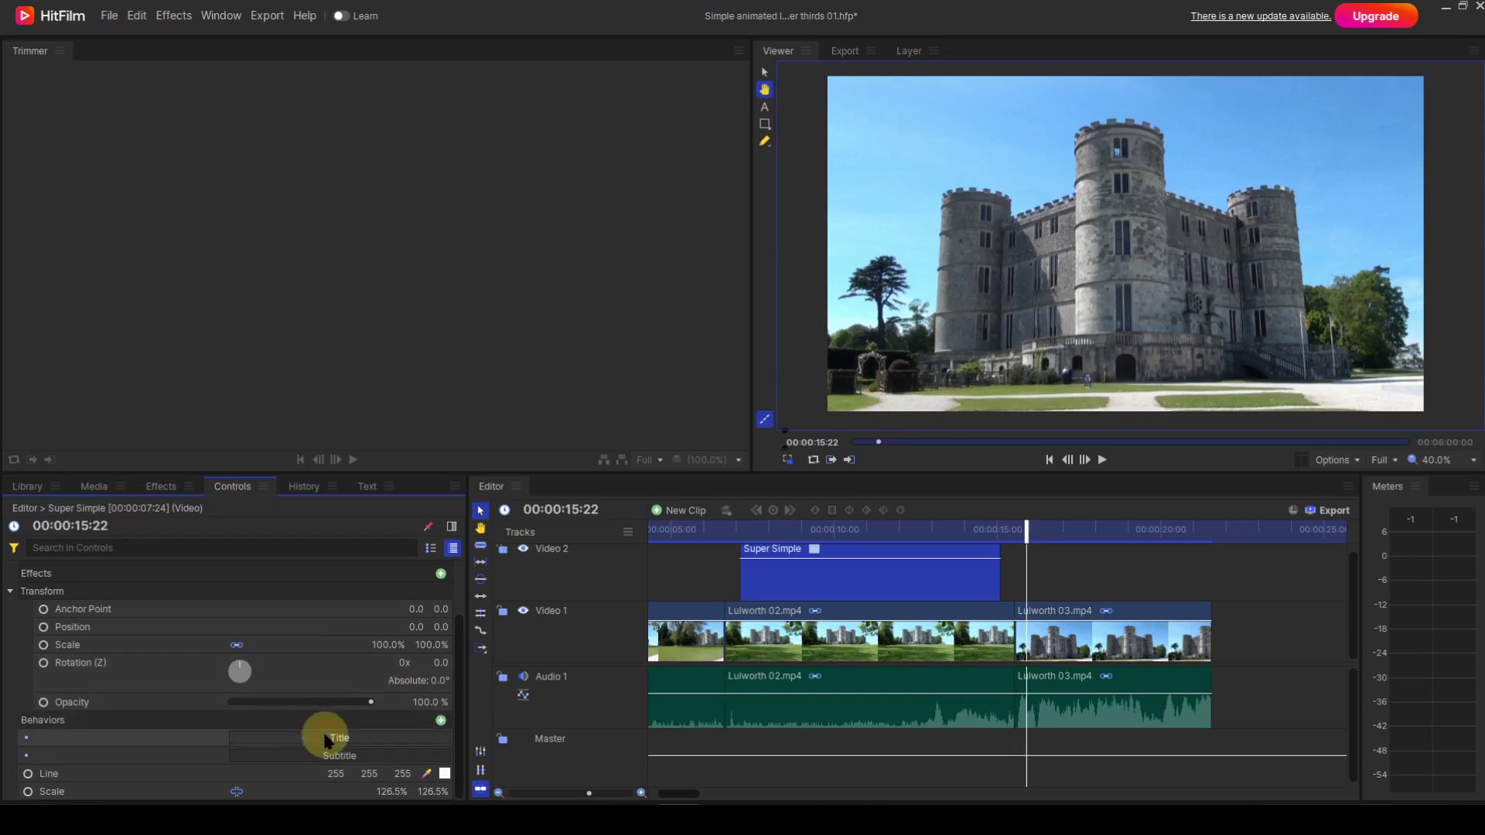
key("t")
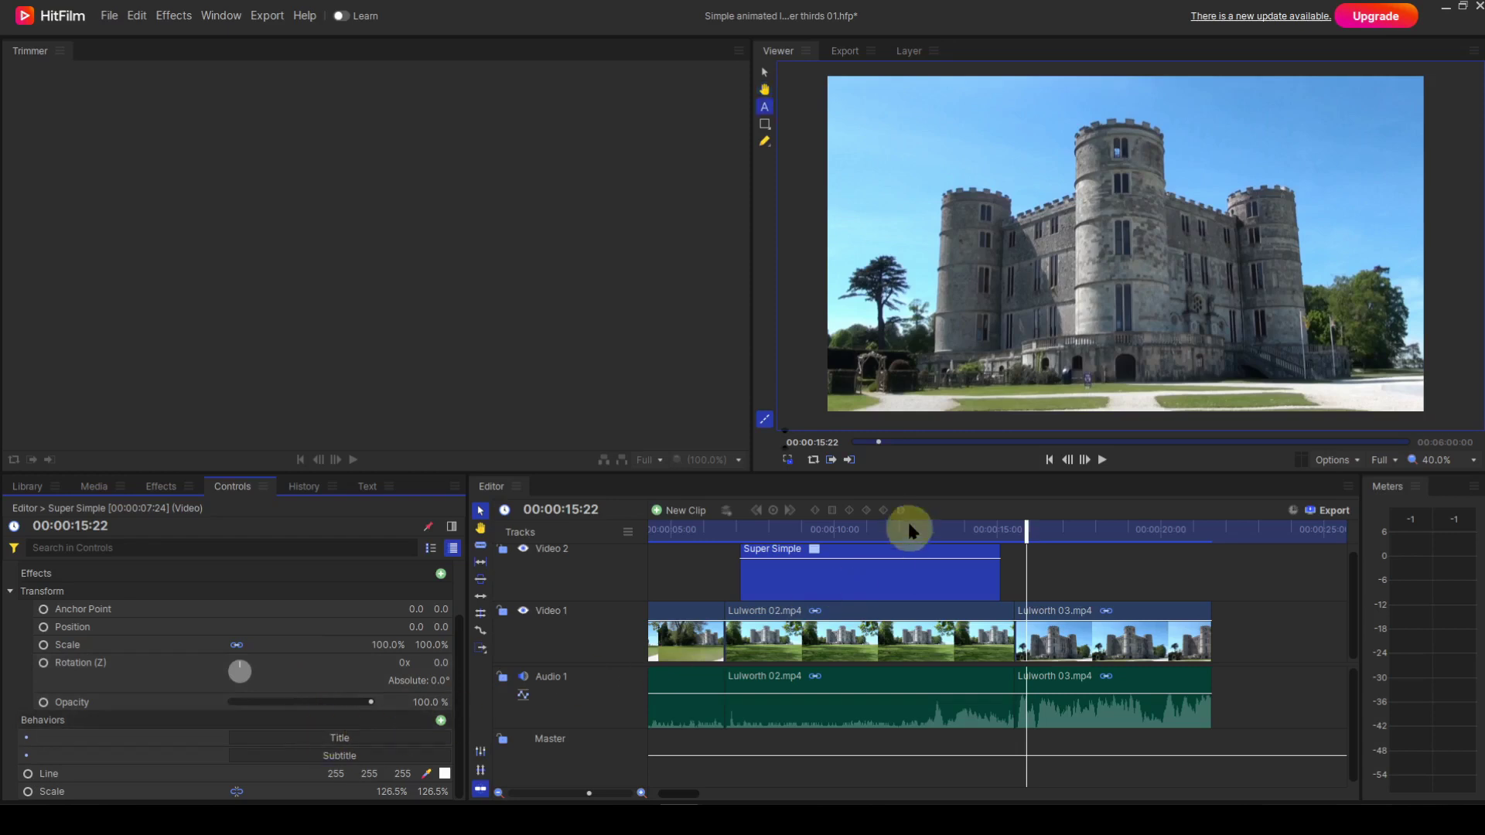
left_click(881, 529)
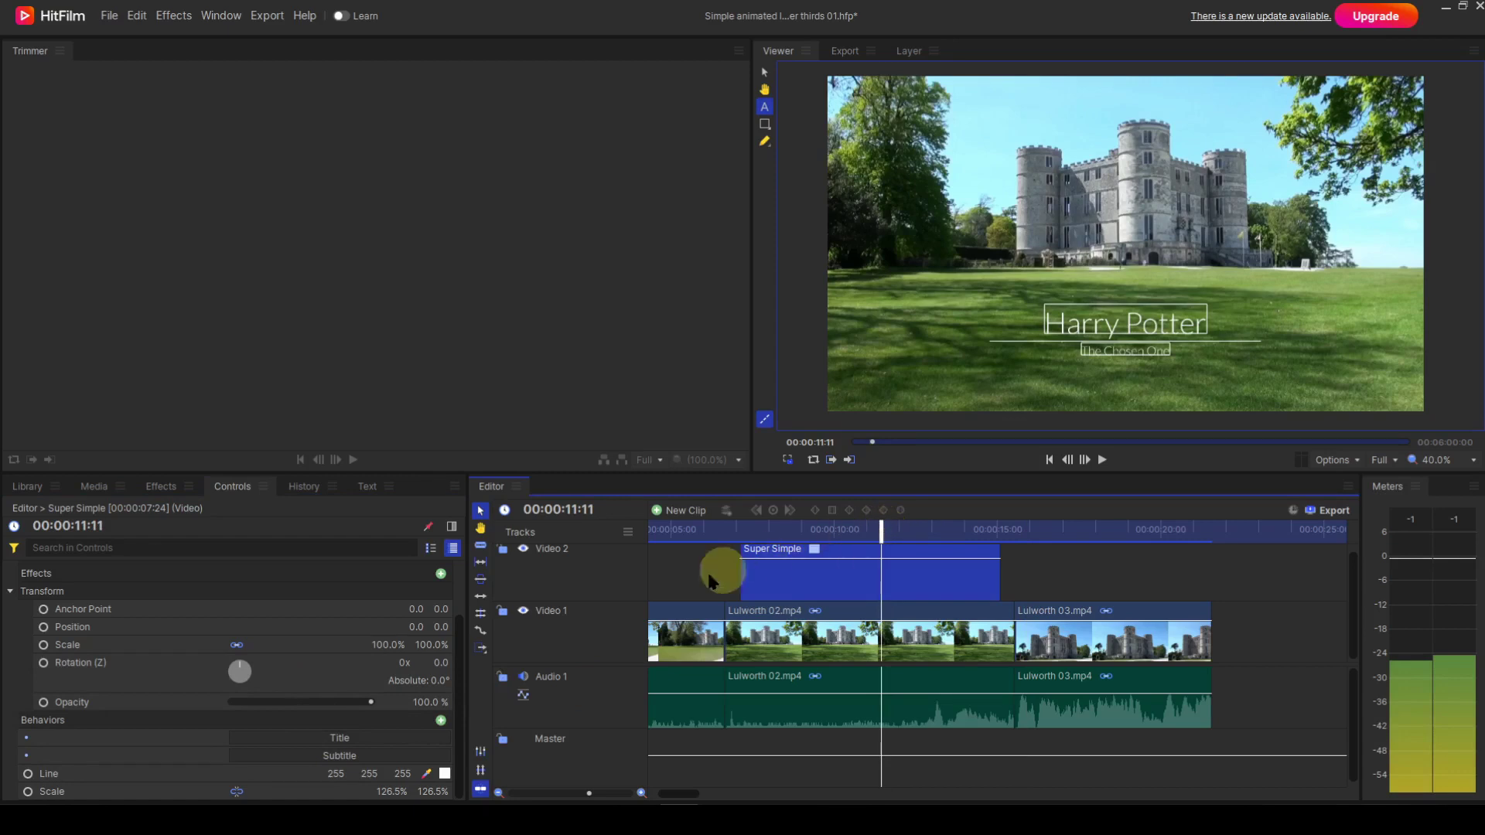
Replace the template title with 'Lulworth Castle' and the subtitle with 'Dorset'.
double_click(347, 744)
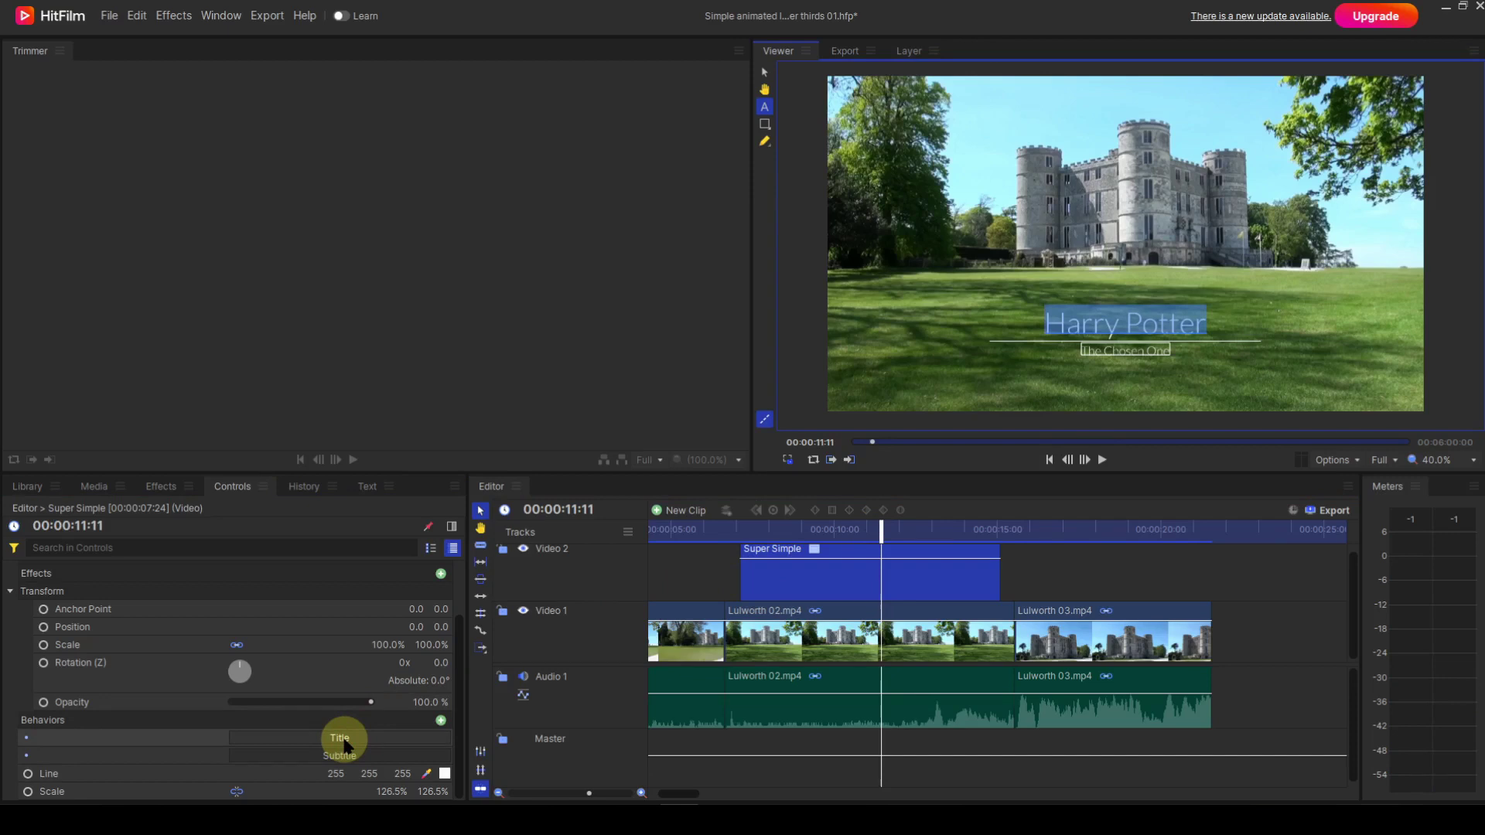
type("L")
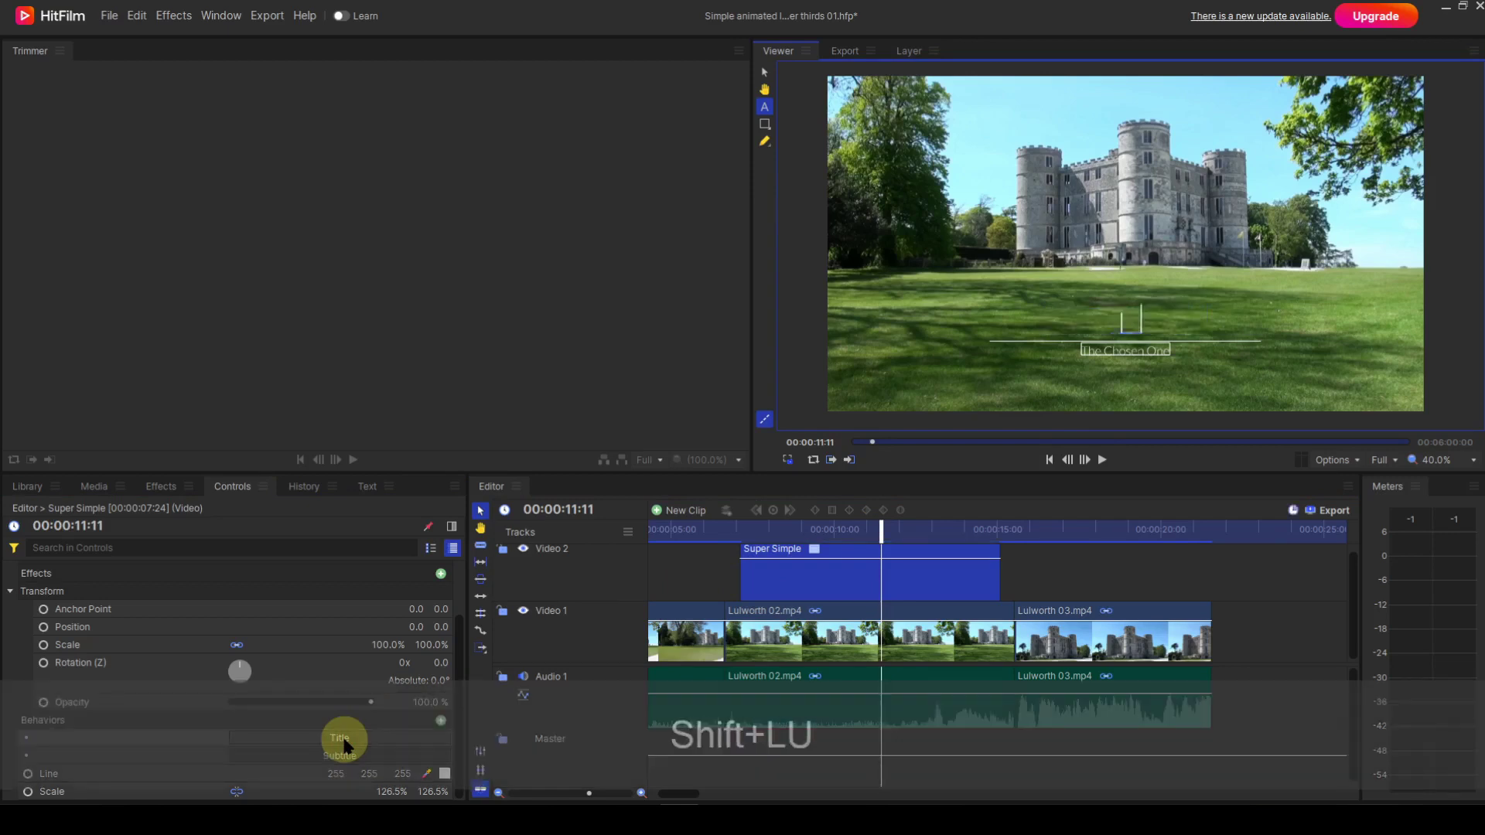
type("ulwor")
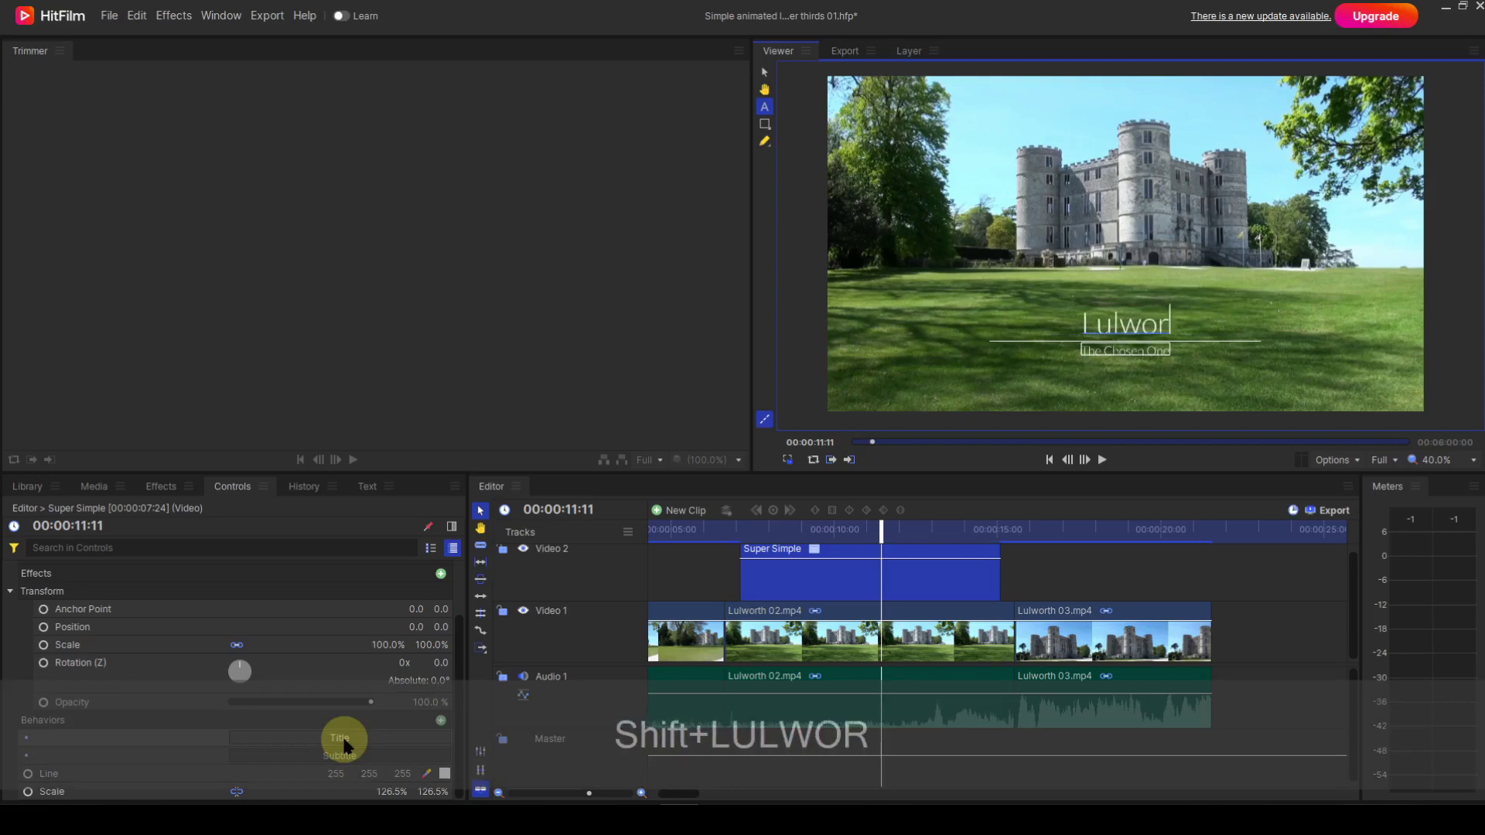
type("th Cas")
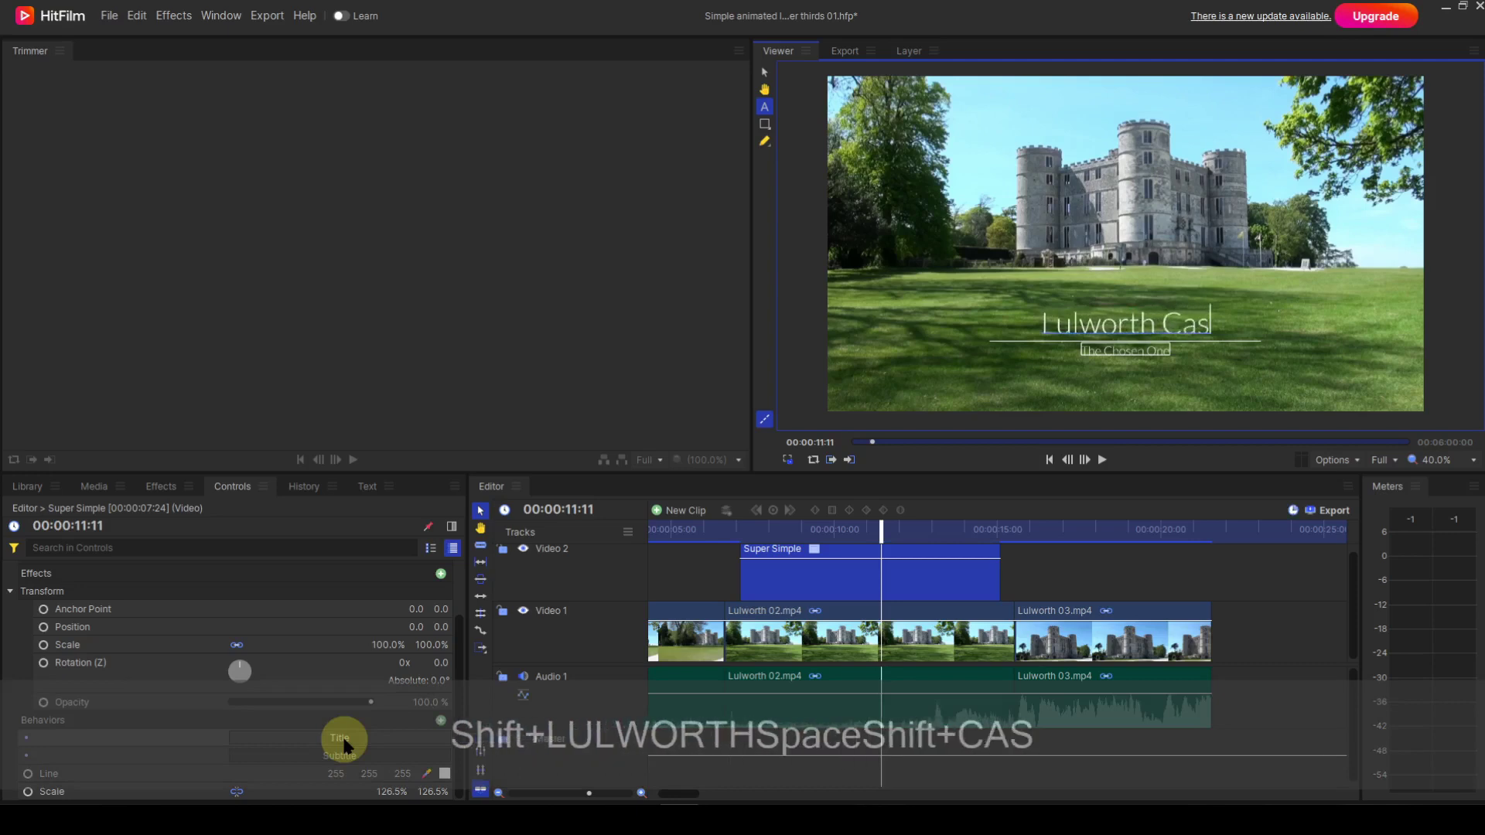
type("tle")
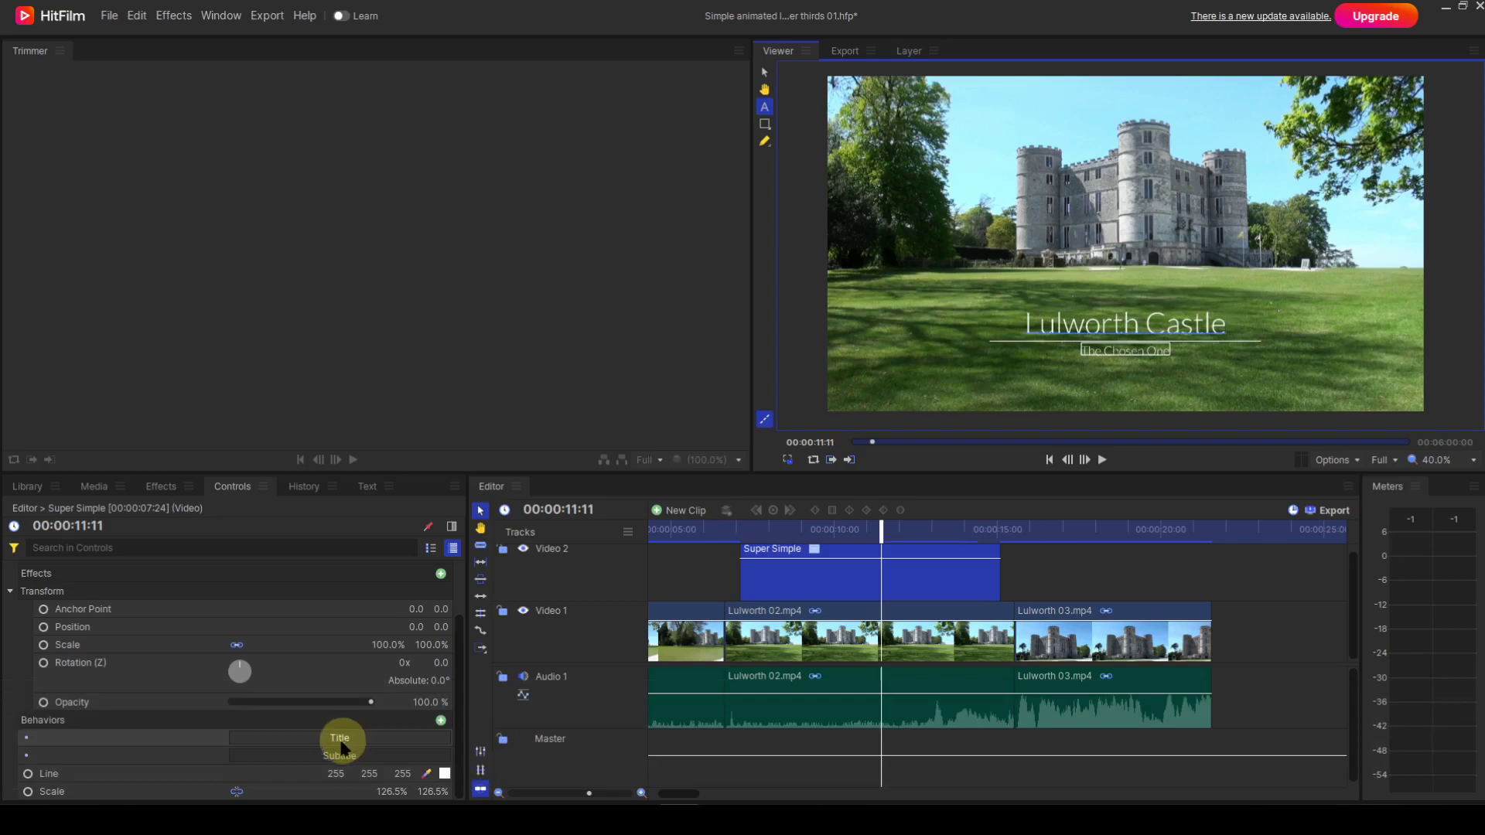
left_click(332, 762)
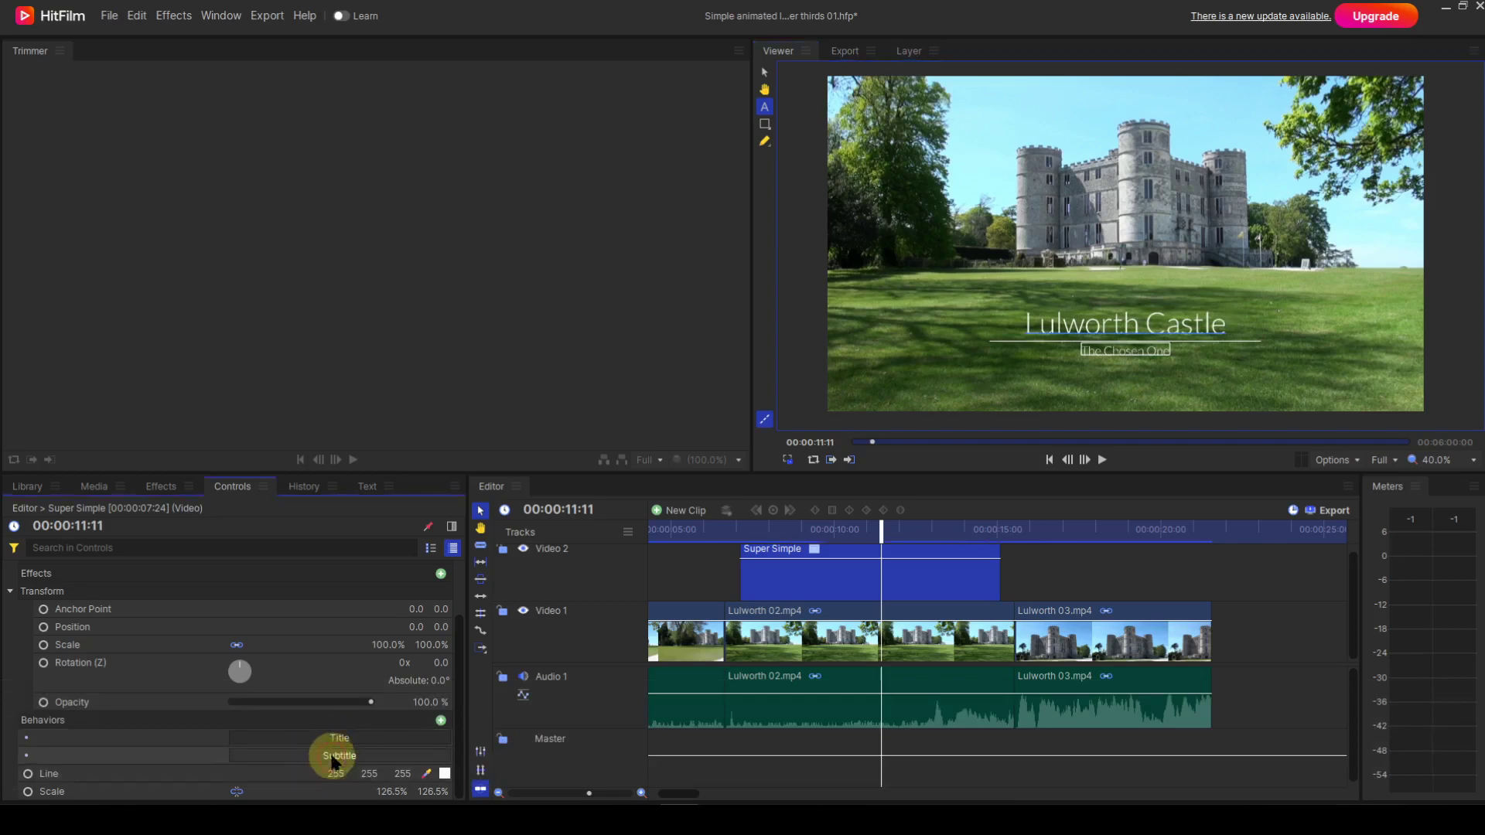
type("D")
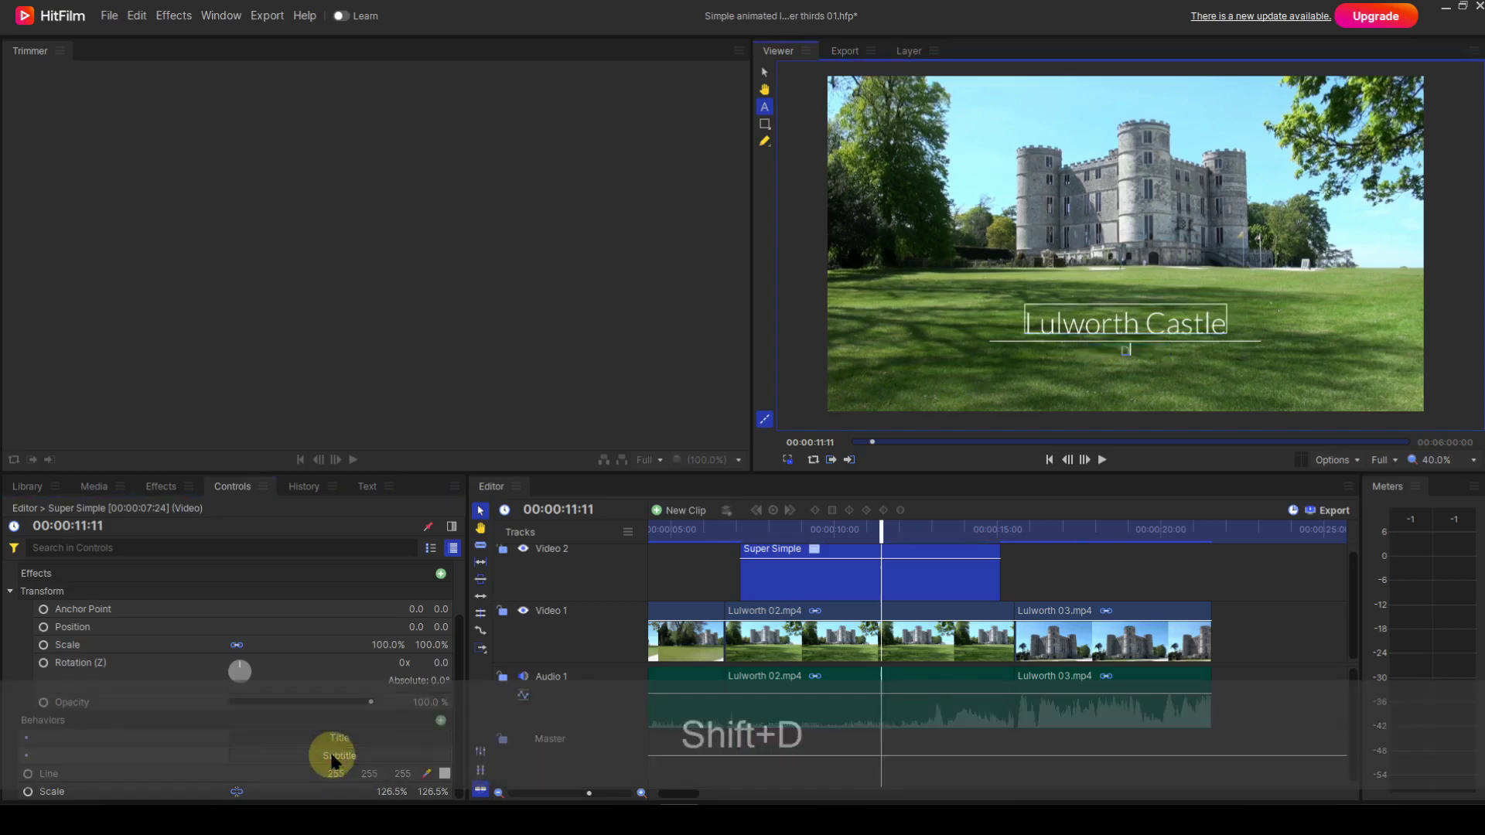
type("orset")
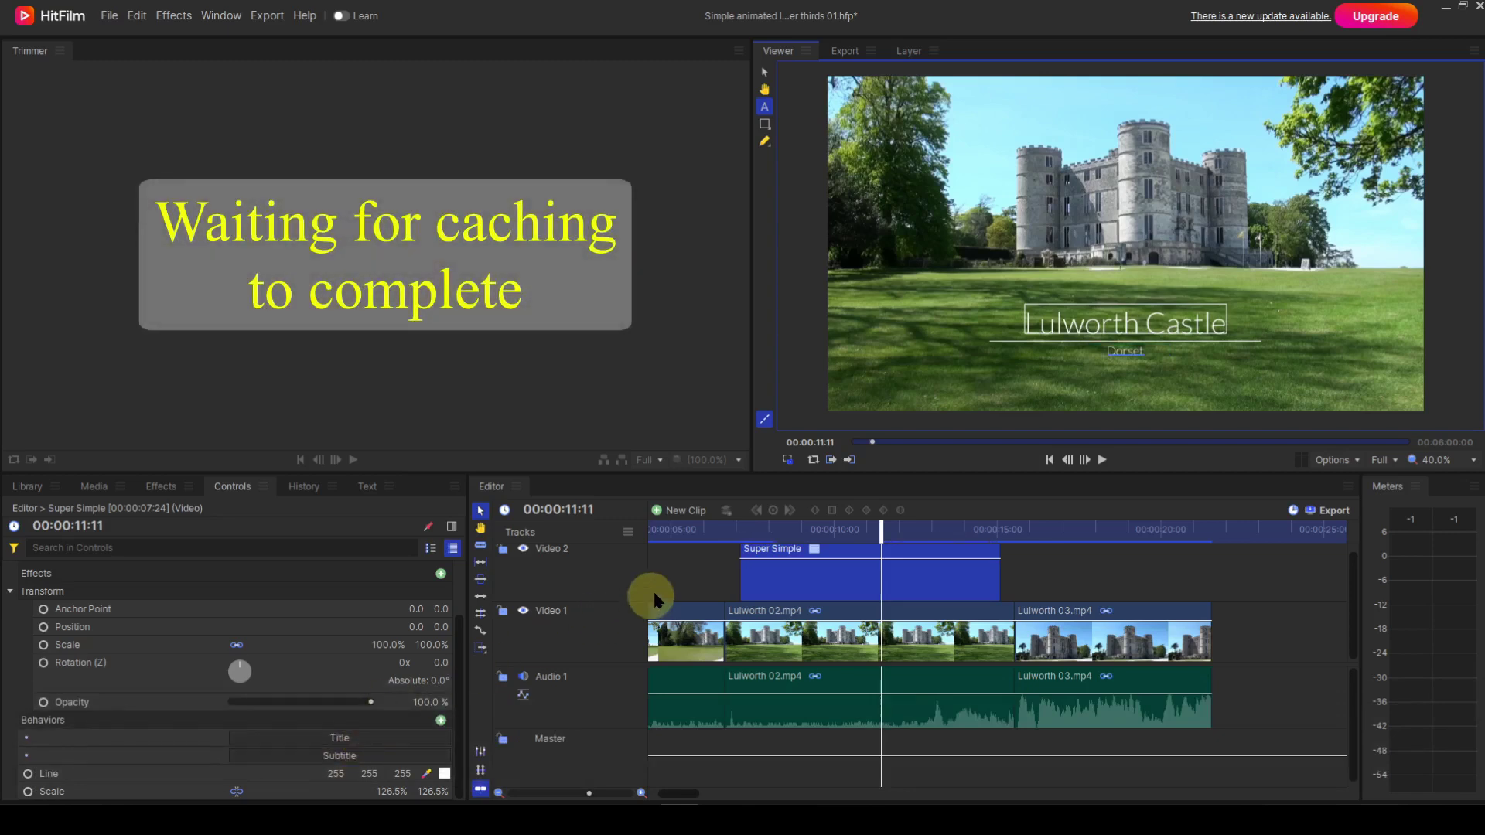
left_click(703, 531)
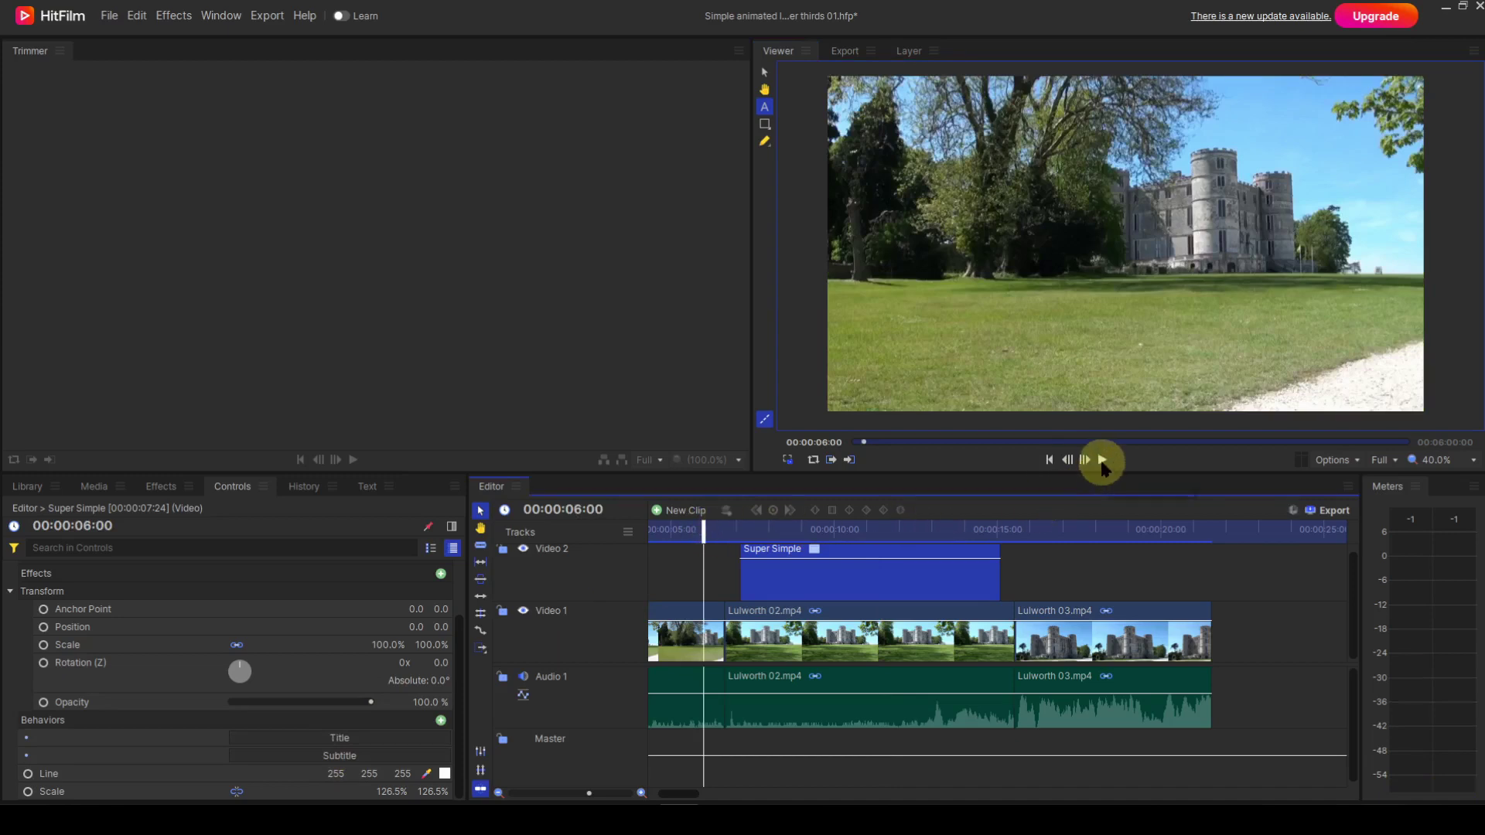
left_click(1103, 461)
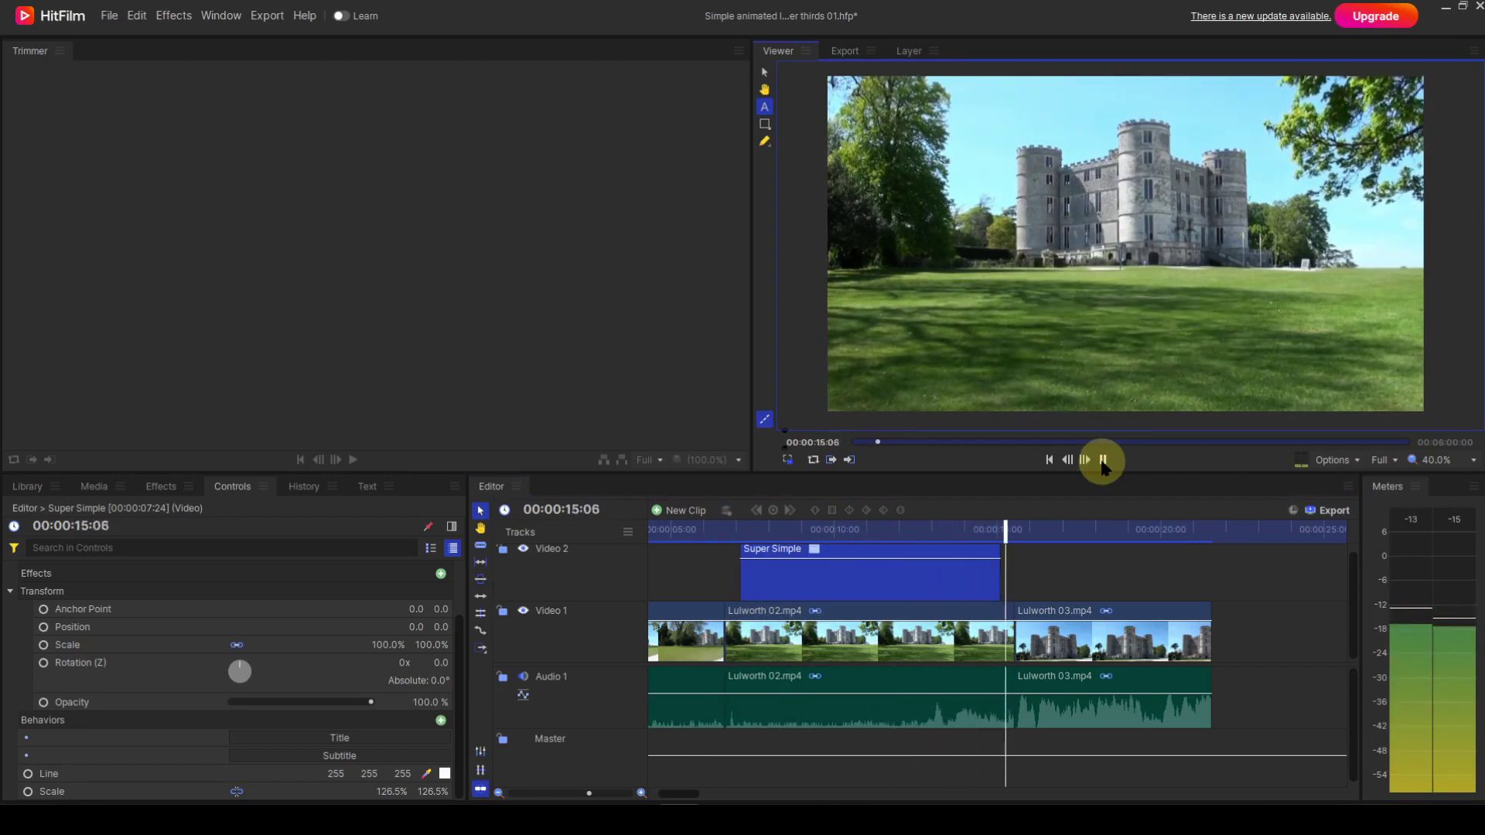
left_click(1102, 461)
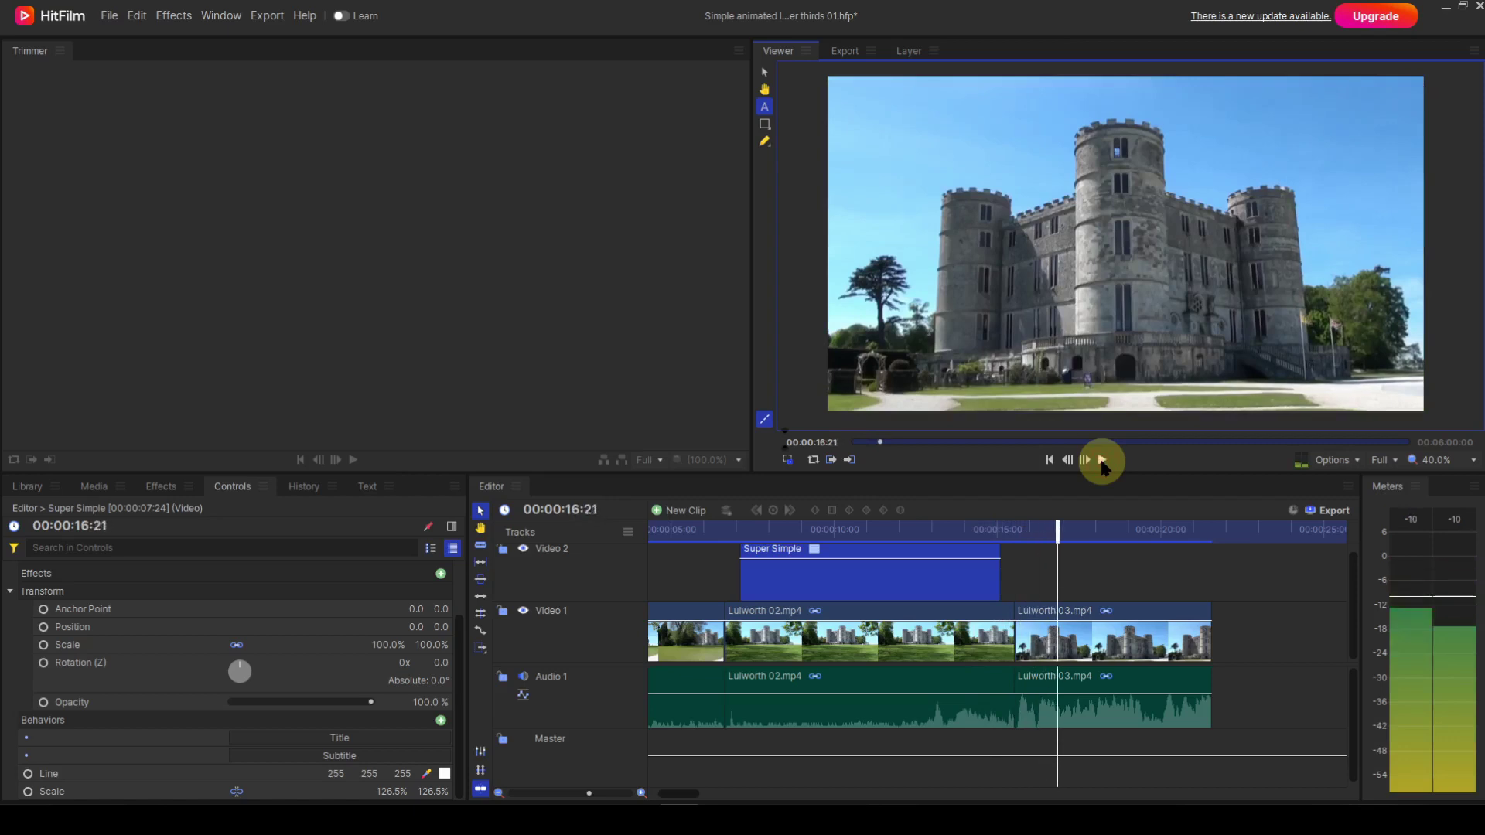